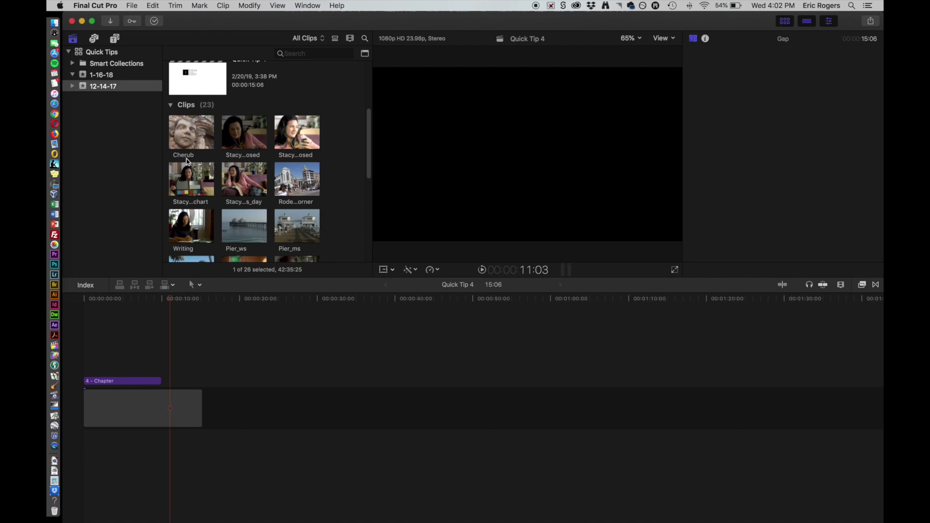
Switch to the ShotList2 spreadsheet in Chrome, check the first entry's scene number, and return to Final Cut Pro.
key(super+Tab)
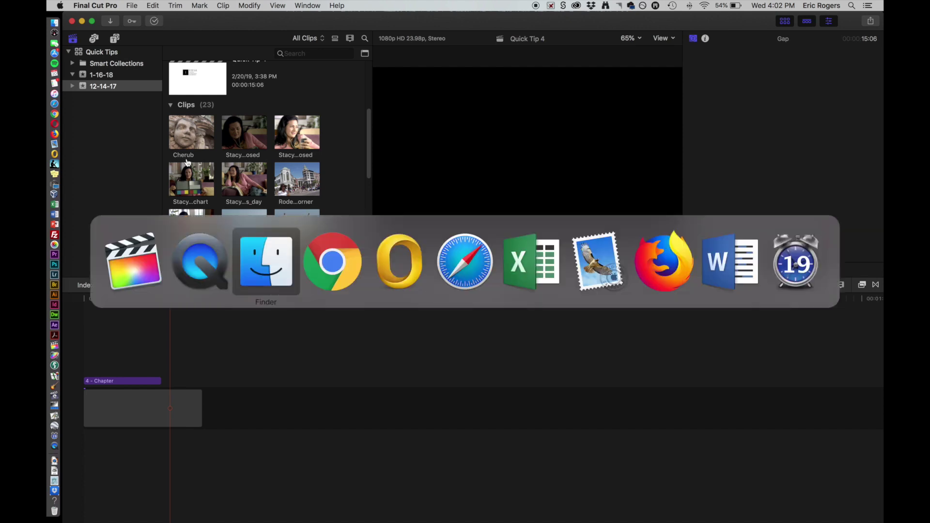
key(super+Tab)
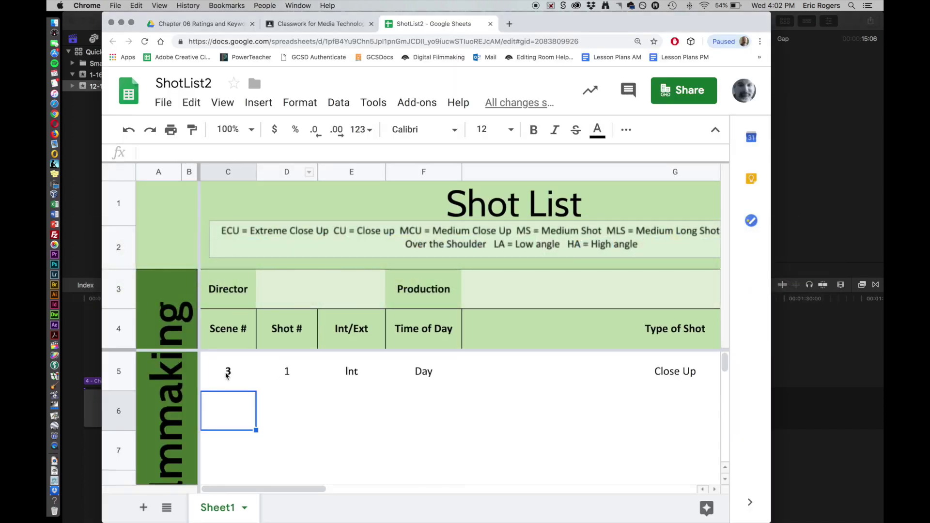
click(226, 375)
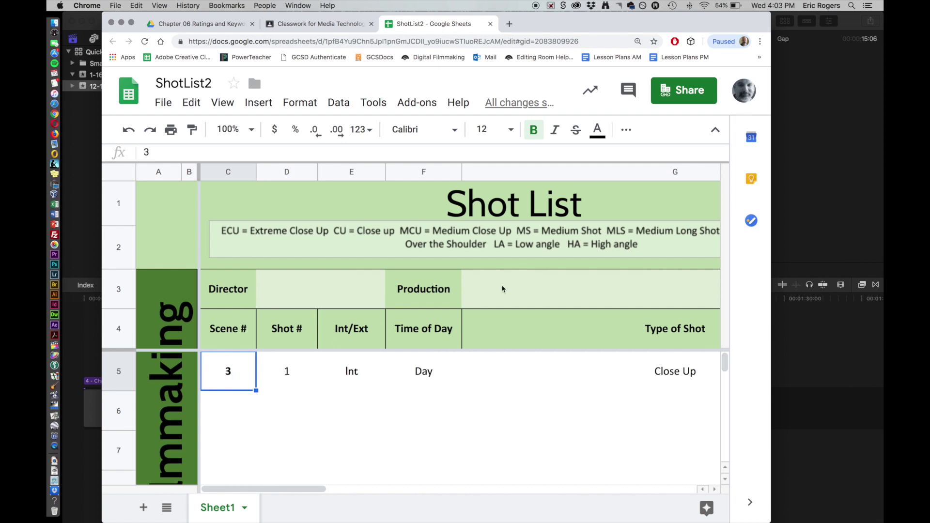
click(794, 166)
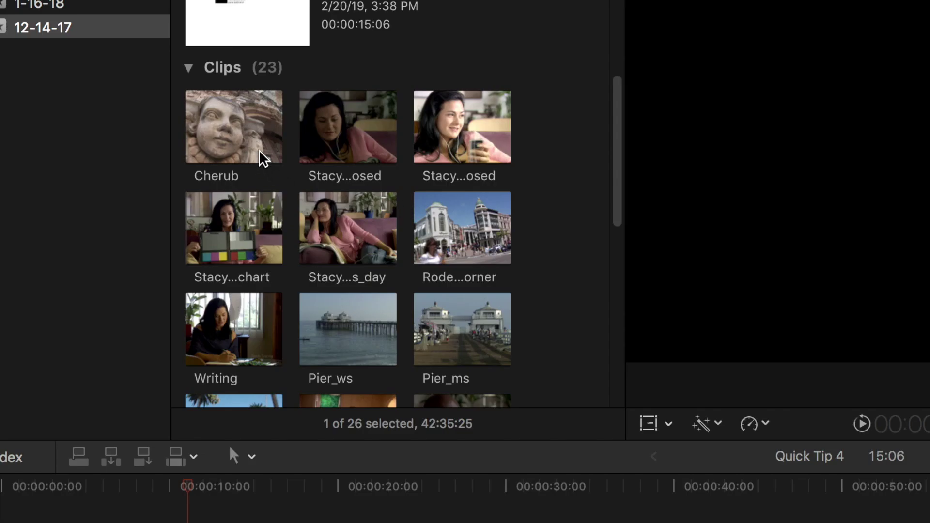
Rename the Cherub clip as 3-1-2 to record its scene, shot and take numbers.
click(201, 140)
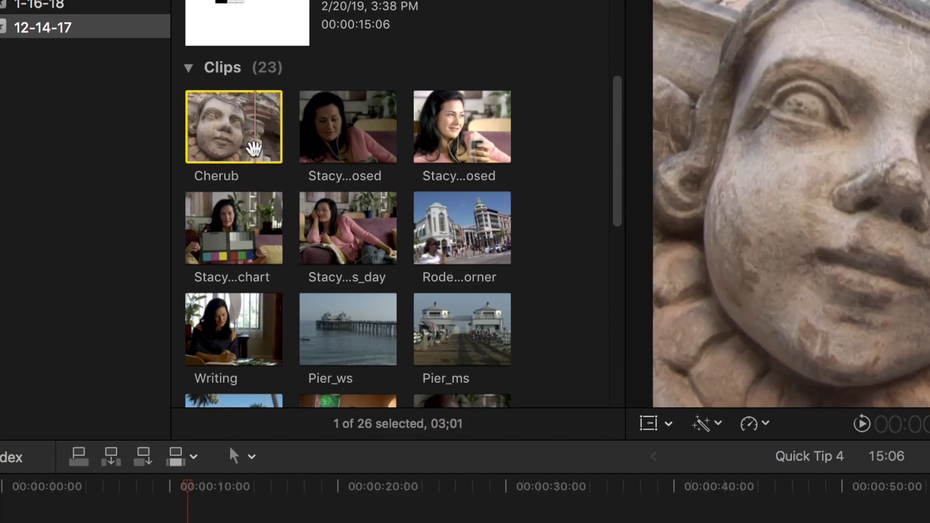
click(233, 178)
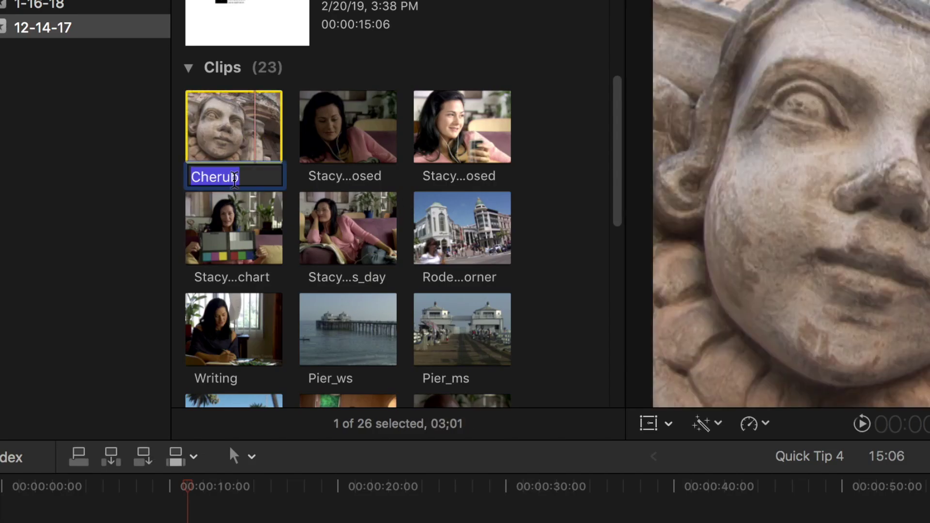
text(3-1)
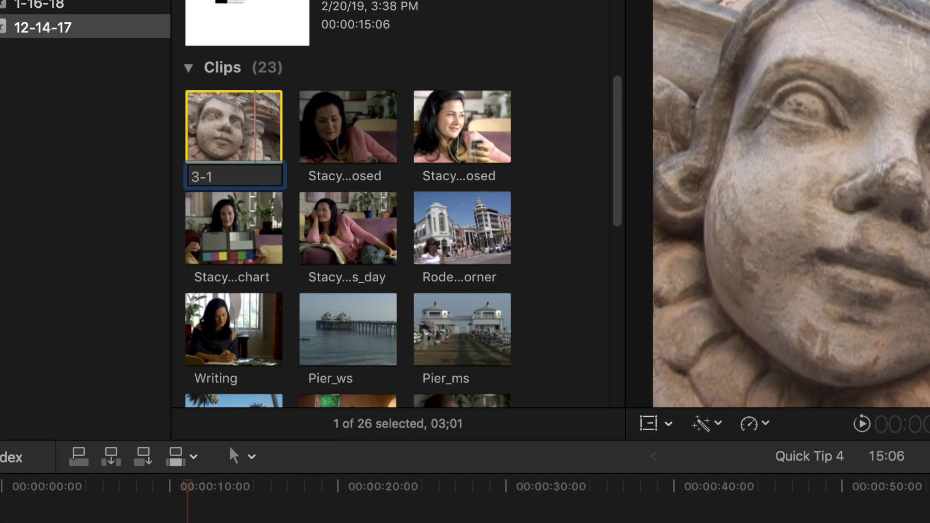
text(-2)
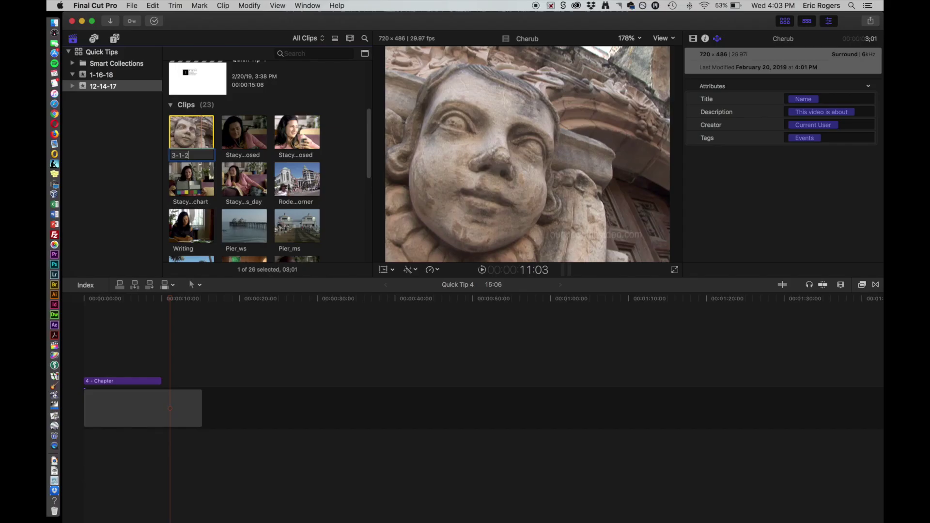
Check the shot number in the shot list spreadsheet and rename the underexposed clip beside 3-1-2 as 3-1-1.
key(super+Tab)
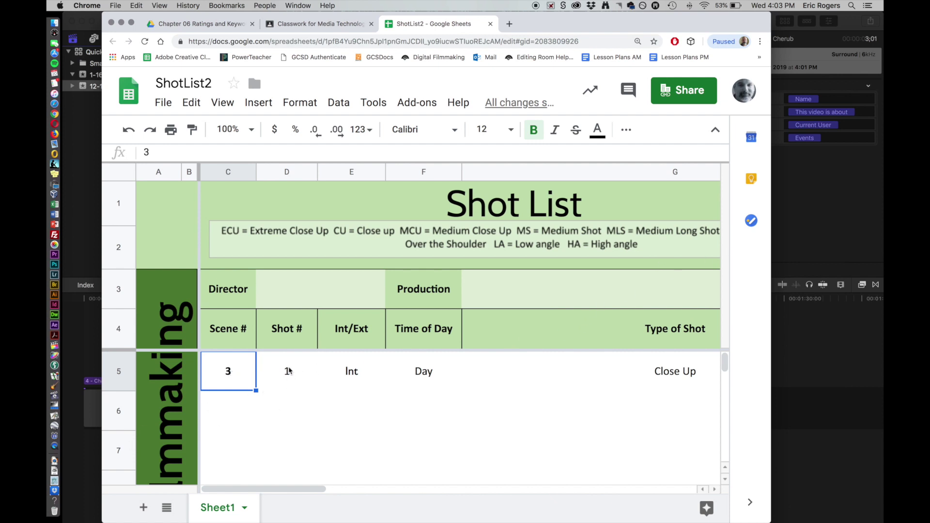
click(787, 208)
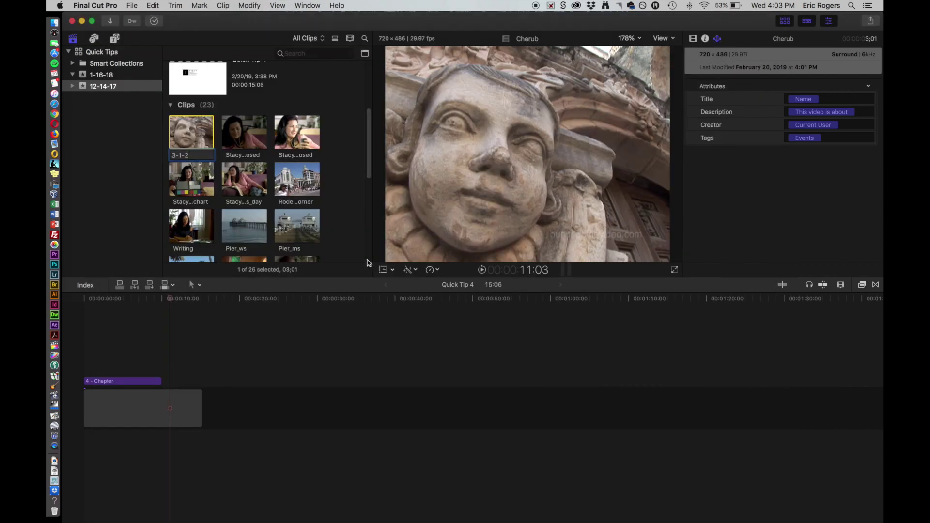
click(244, 155)
click(244, 156)
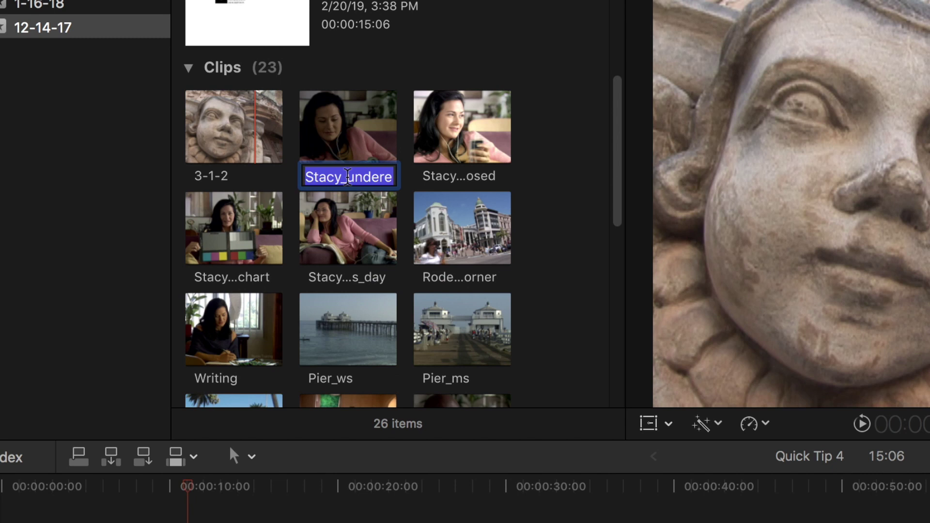
text(3-1)
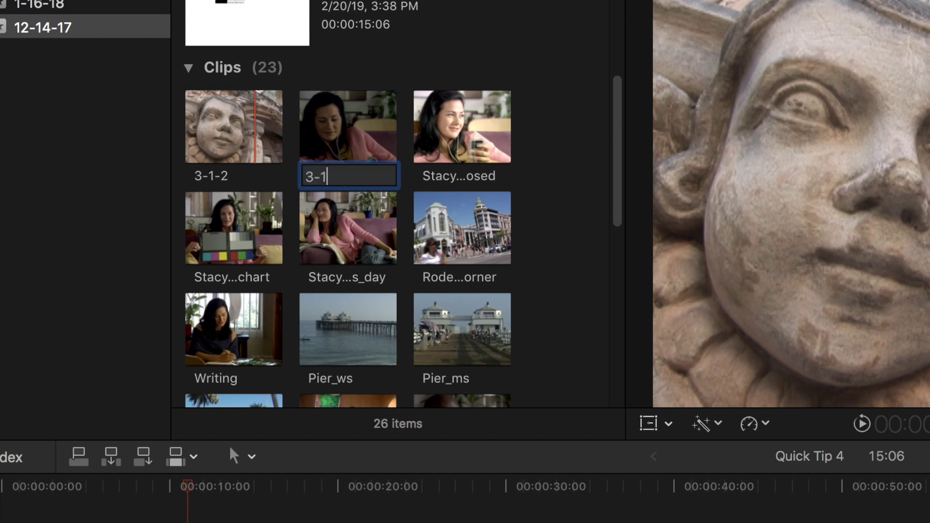
text(-1)
Rename the overexposed clip of the smiling woman as 4-2-1.
click(449, 177)
click(448, 177)
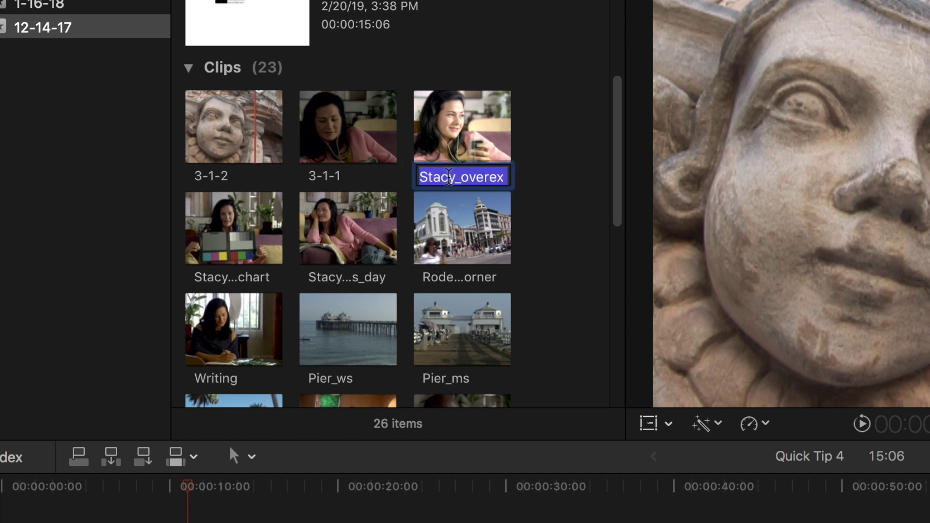
text(4-2-1)
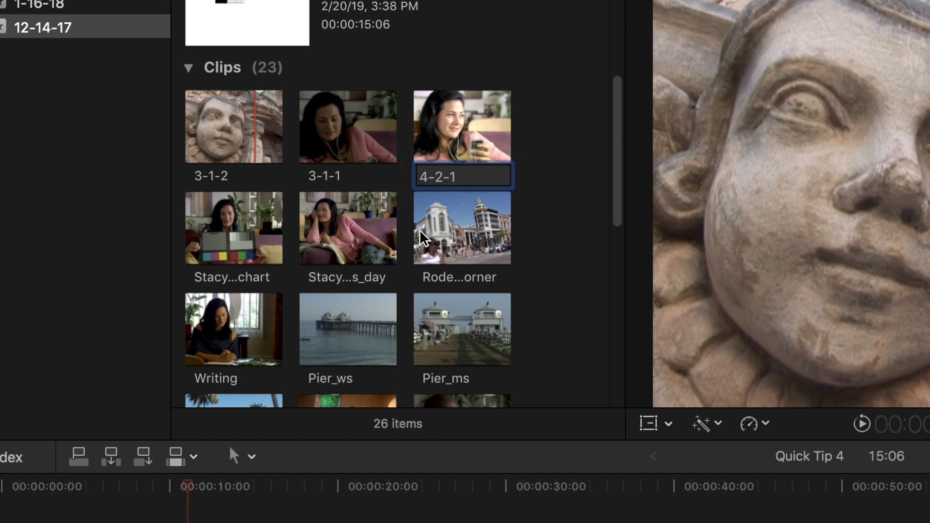
Rename the clip of the woman holding the color chart as 4-2-2.
click(271, 284)
click(251, 280)
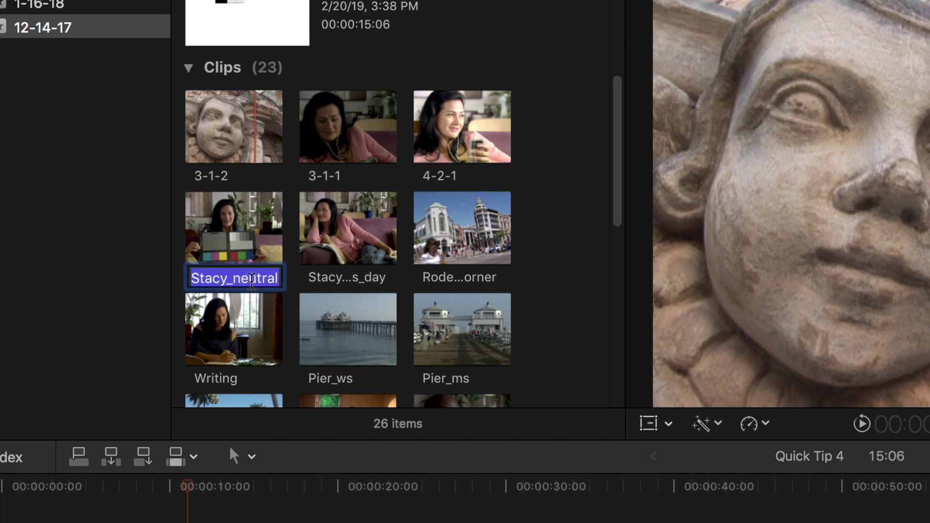
text(4-2-2)
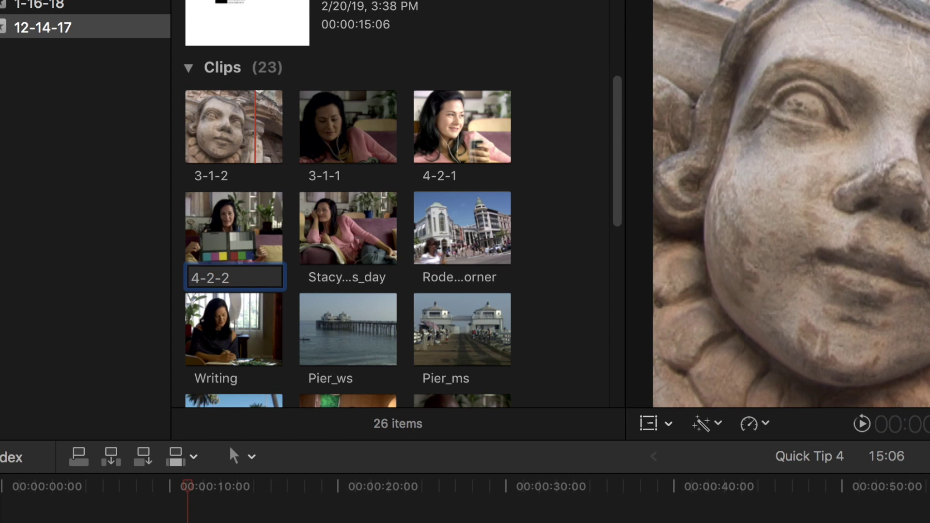
click(372, 265)
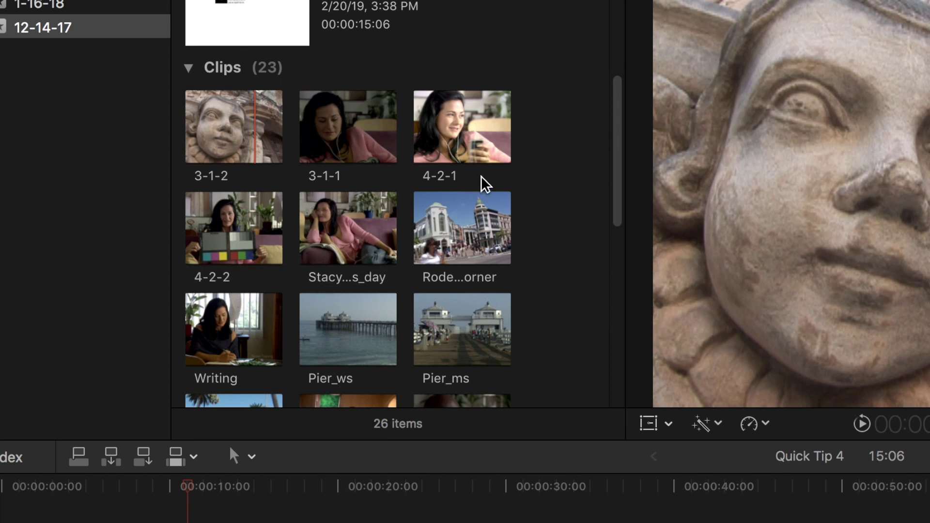
Review the renamed clips against the shot list spreadsheet in Chrome and return to Final Cut Pro.
mouse_move(616, 164)
mouse_down()
mouse_move(619, 145)
mouse_move(615, 161)
mouse_up()
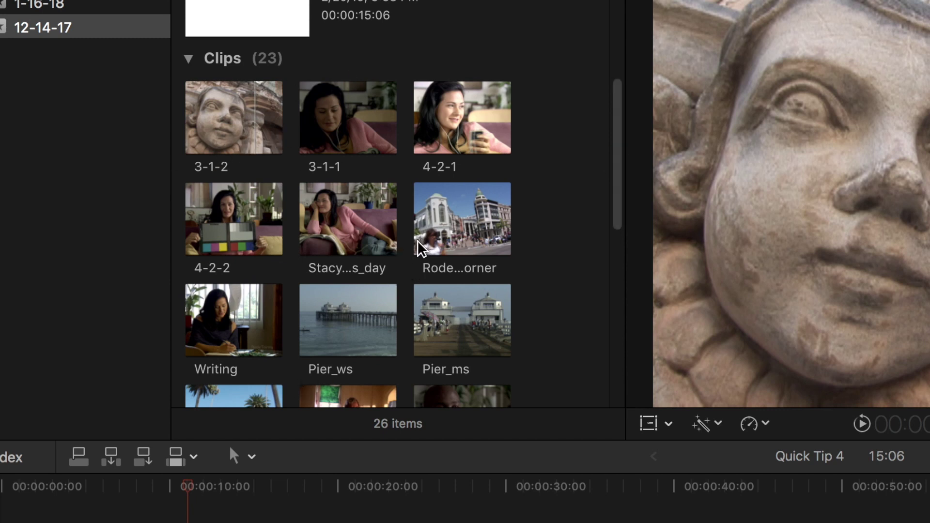
key(super+Tab)
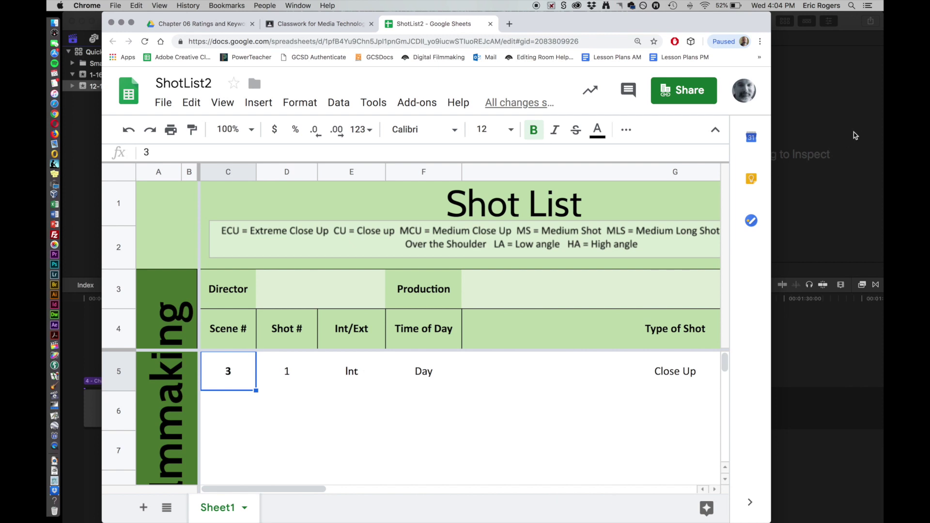
click(799, 155)
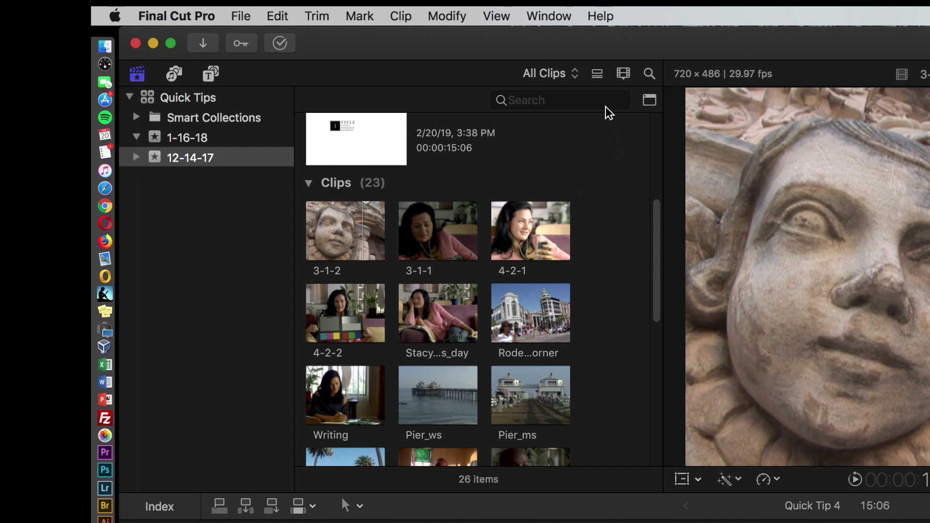
Show the event's clips in list view and look over the renamed clips.
click(597, 76)
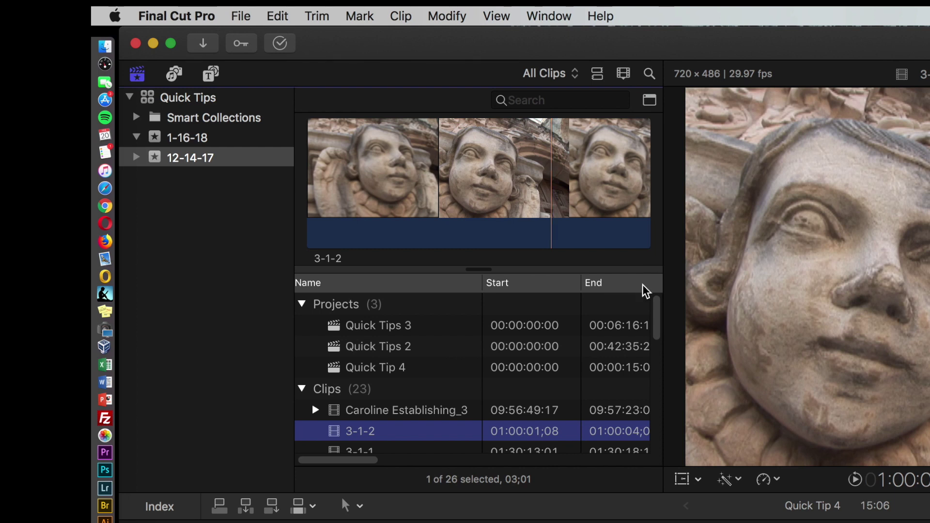
drag(655, 320, 658, 339)
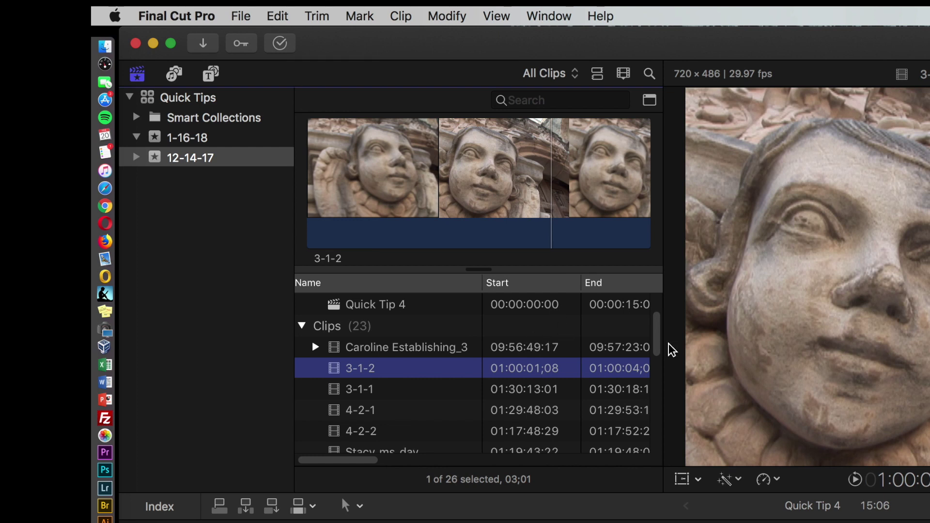
scroll(656, 334, up, 2)
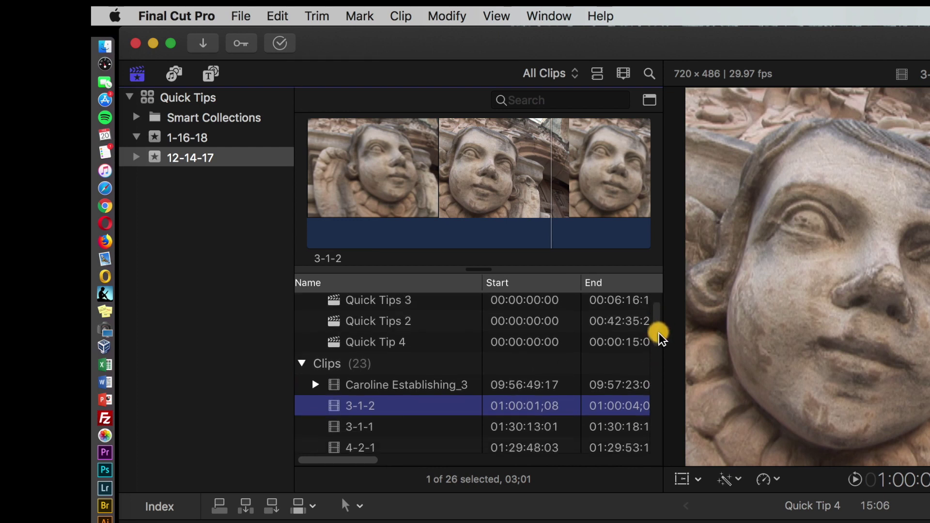
scroll(630, 325, down, 2)
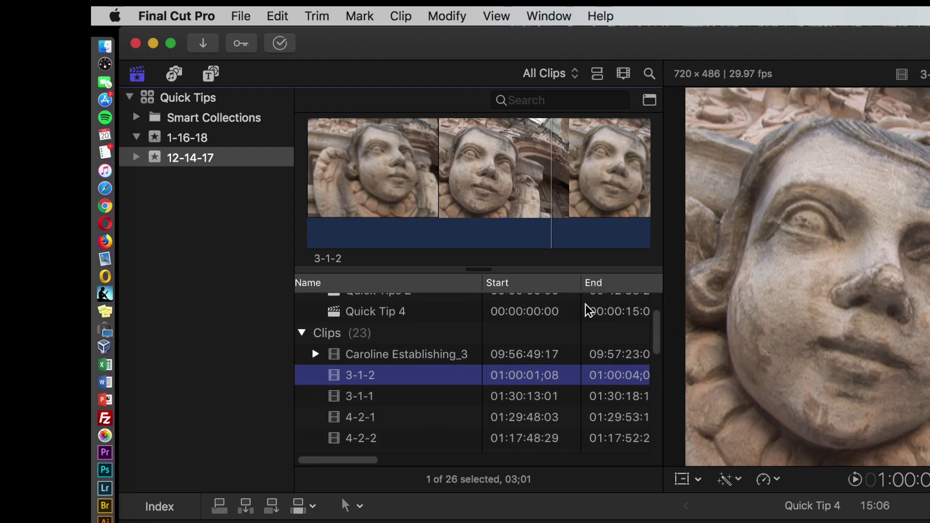
Widen the browser to show the Duration and Content Created columns, and sort the list by name in ascending order.
drag(662, 425, 872, 425)
scroll(841, 307, right, 1)
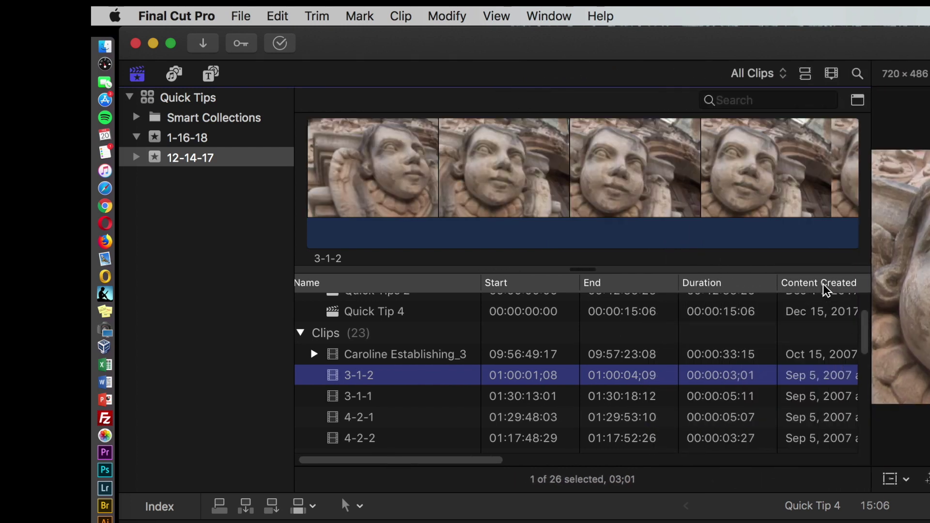
drag(465, 460, 390, 472)
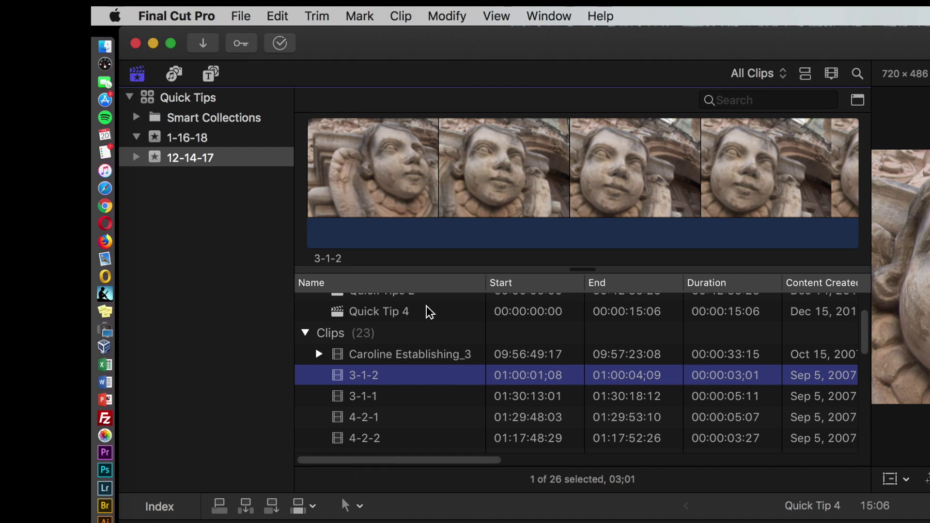
click(421, 285)
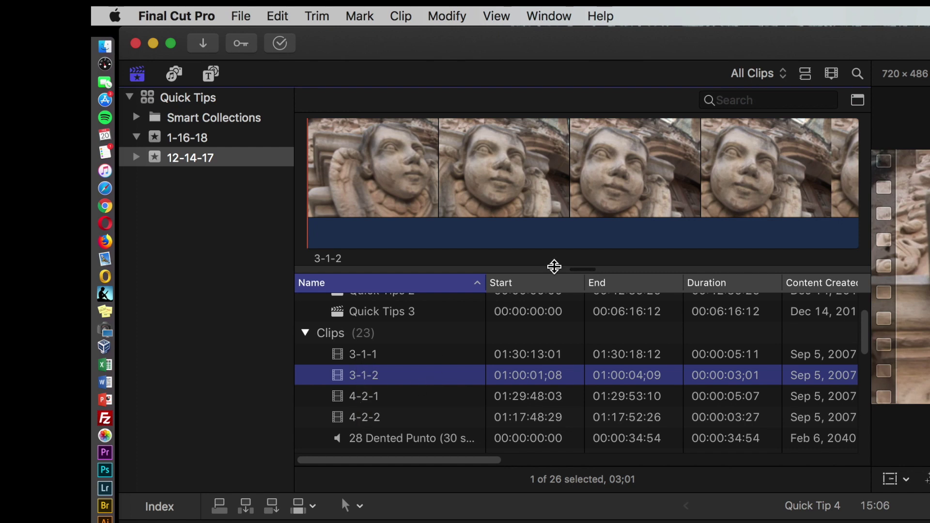
Return the clip browser to filmstrip view.
click(802, 77)
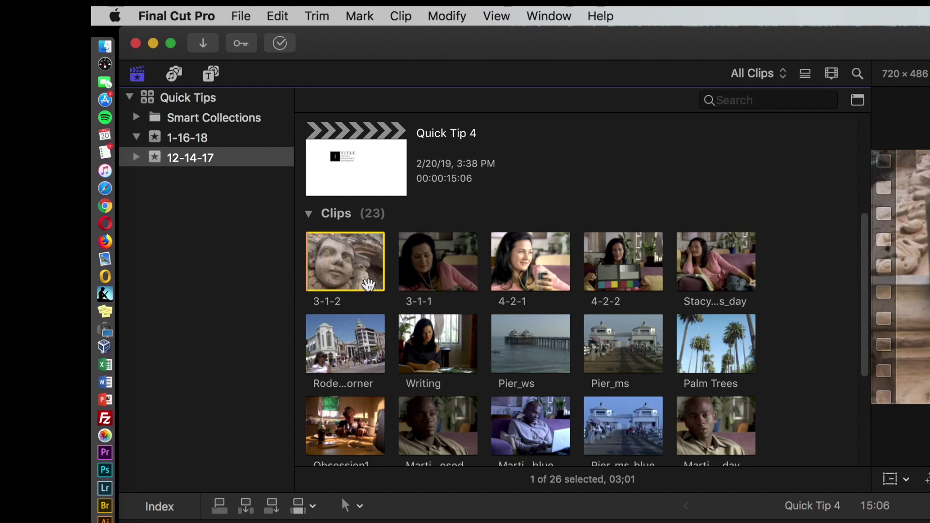
right_click(776, 265)
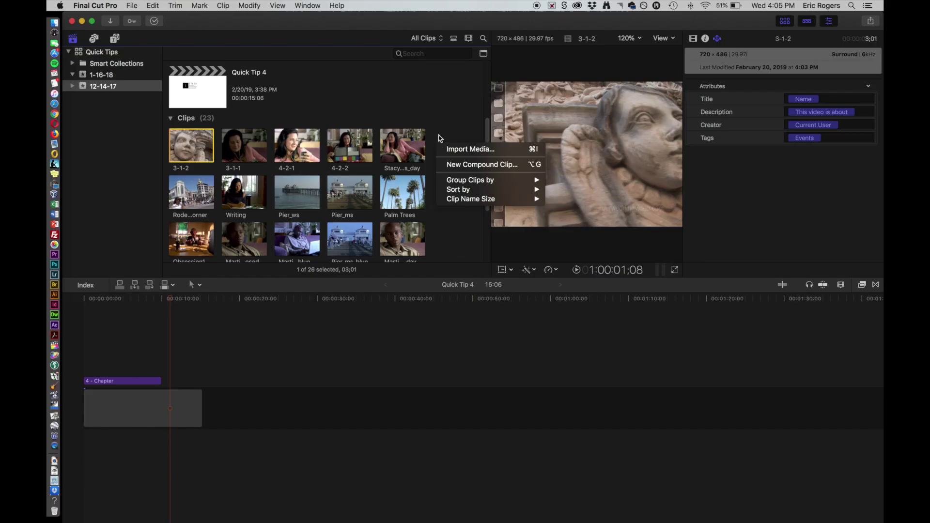
click(439, 138)
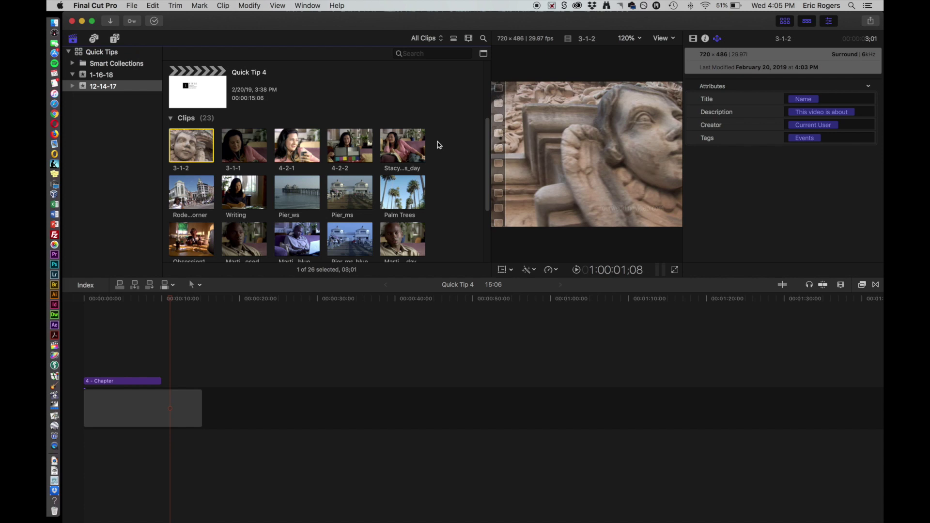
Switch to the Organize workspace and hide the inspector.
click(308, 6)
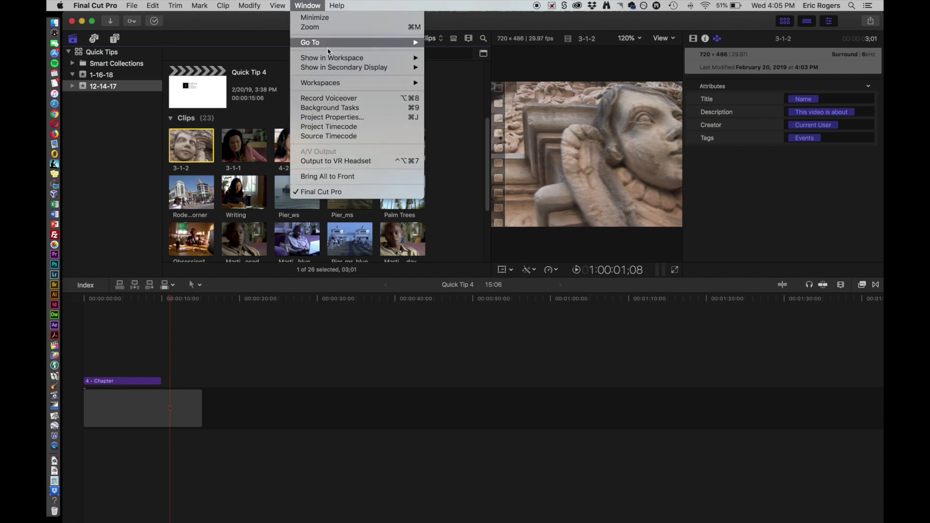
mouse_move(332, 85)
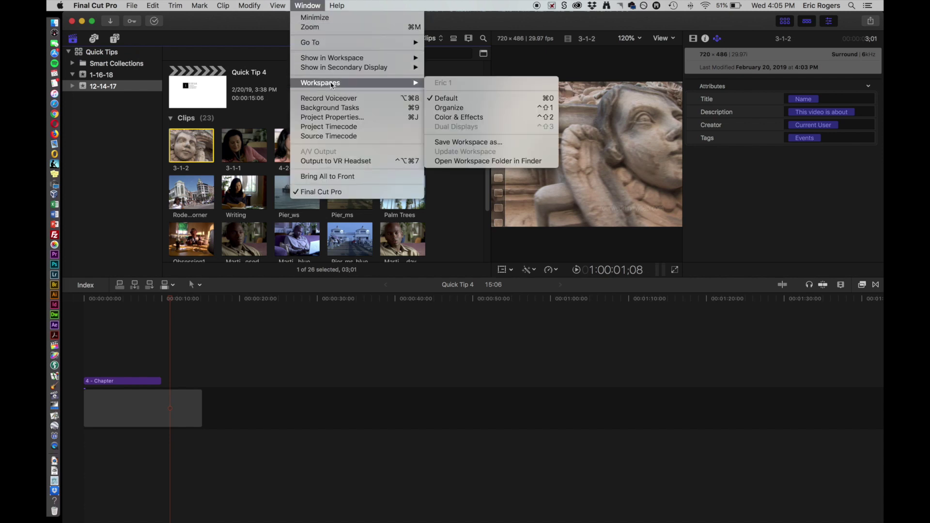
click(467, 108)
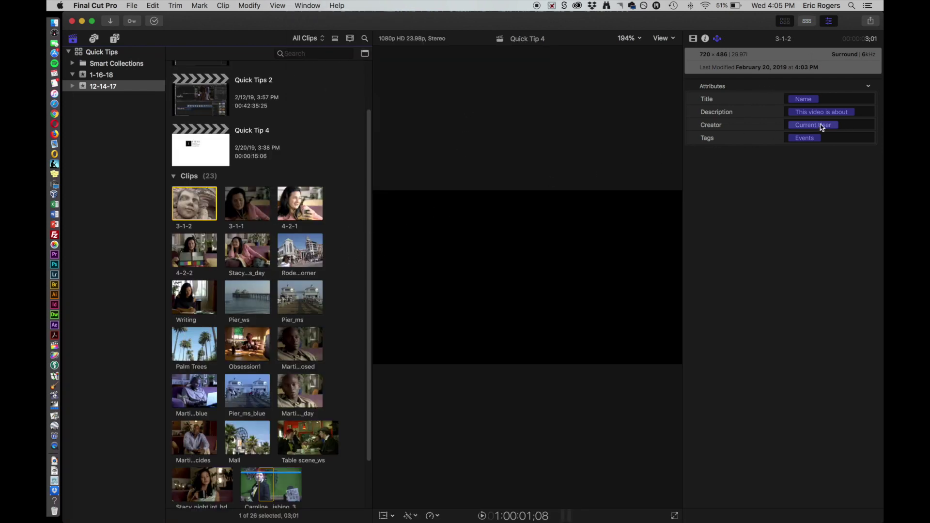
click(829, 22)
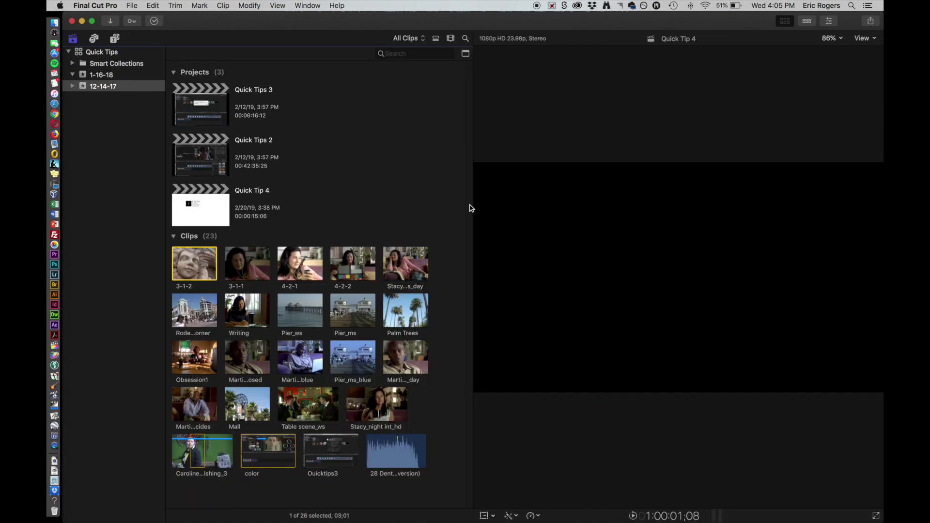
Widen the clip browser across most of the window and select clip 4-2-1.
drag(473, 193, 773, 194)
click(314, 165)
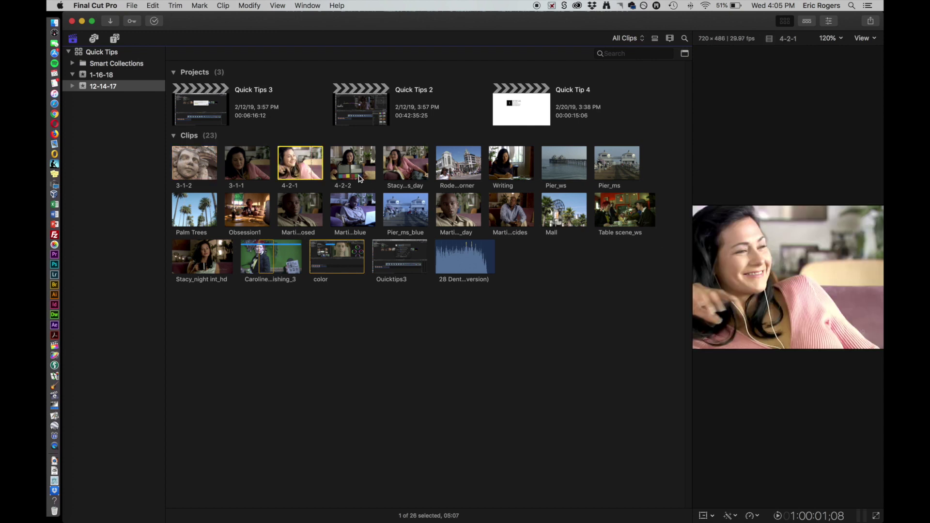
Rate three clips in the browser: reject 3-1-2, mark 4-2-2 as a favorite, and reject Stacy_ms_day.
click(190, 155)
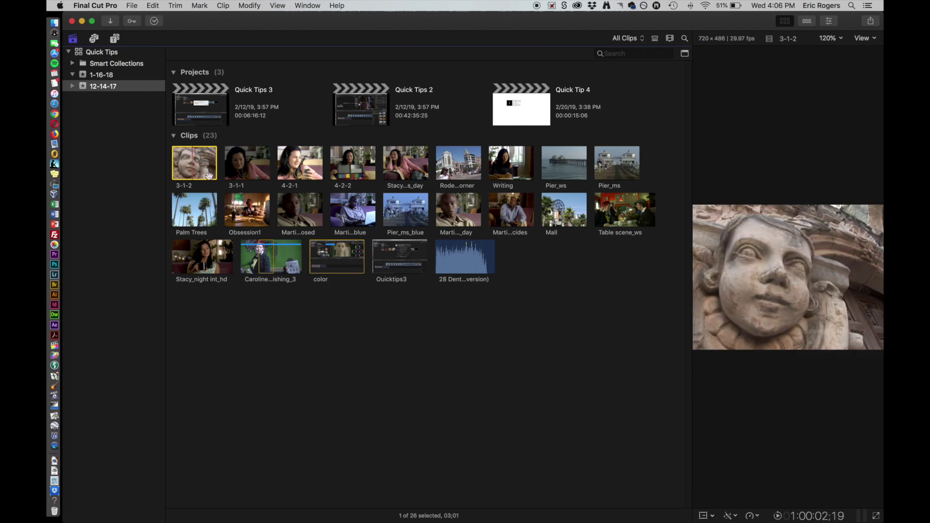
key(Delete)
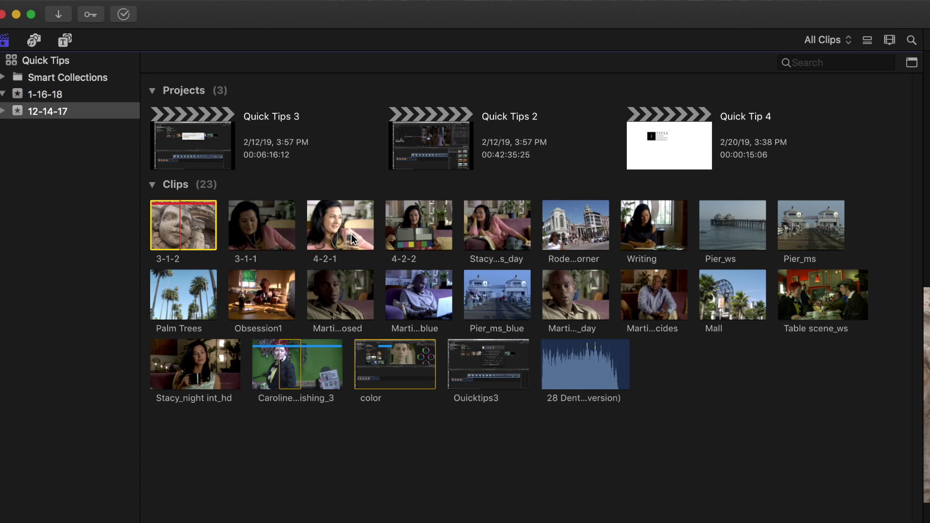
click(400, 226)
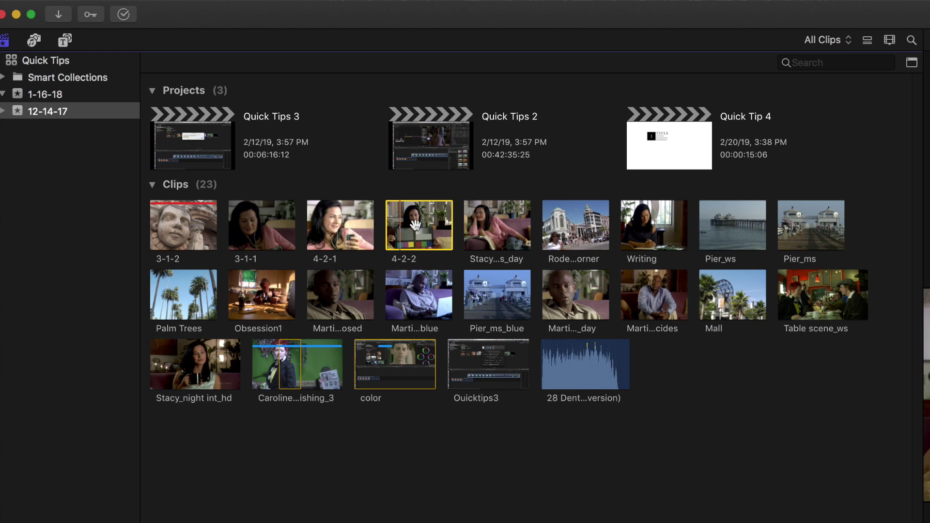
key(f)
click(486, 226)
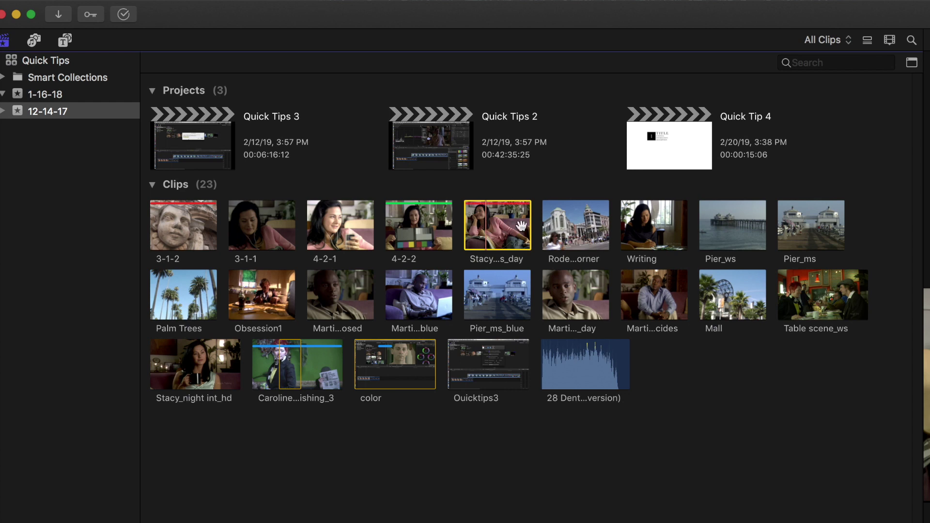
key(Delete)
Mark Rodeo Dr_corner and Pier_ms as favorites, and reject the Writing and Pier_ws clips.
click(581, 229)
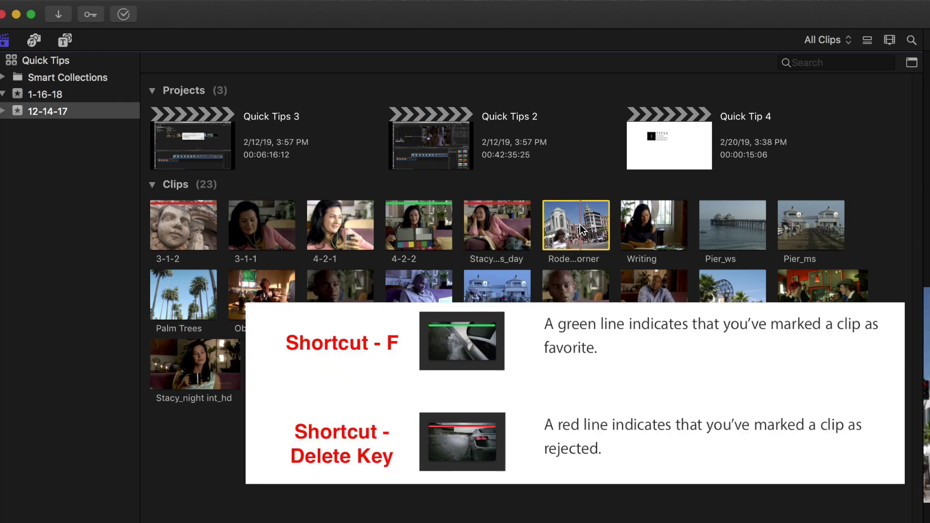
key(f)
click(650, 223)
key(Delete)
click(710, 225)
key(Delete)
click(813, 225)
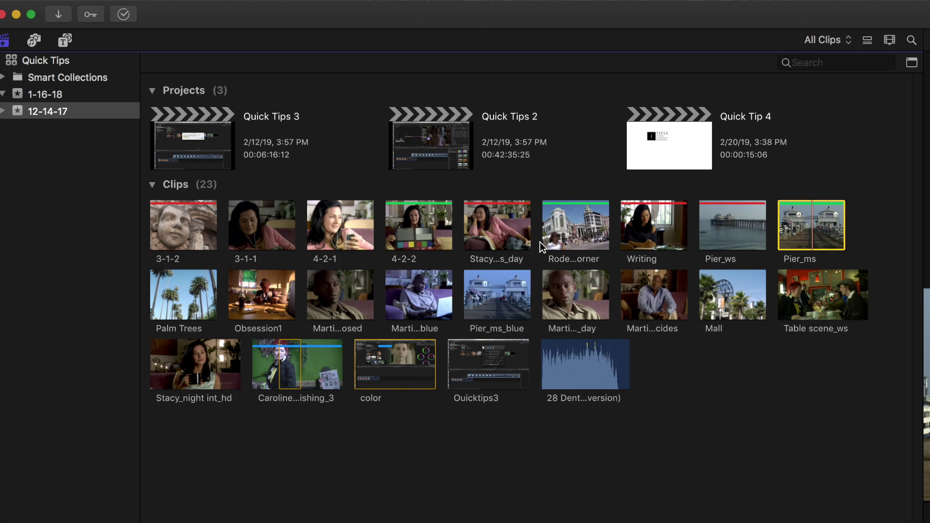
Review the rated clips by filtering the browser with Hide Rejected, Favorites and Rejected in turn.
click(845, 40)
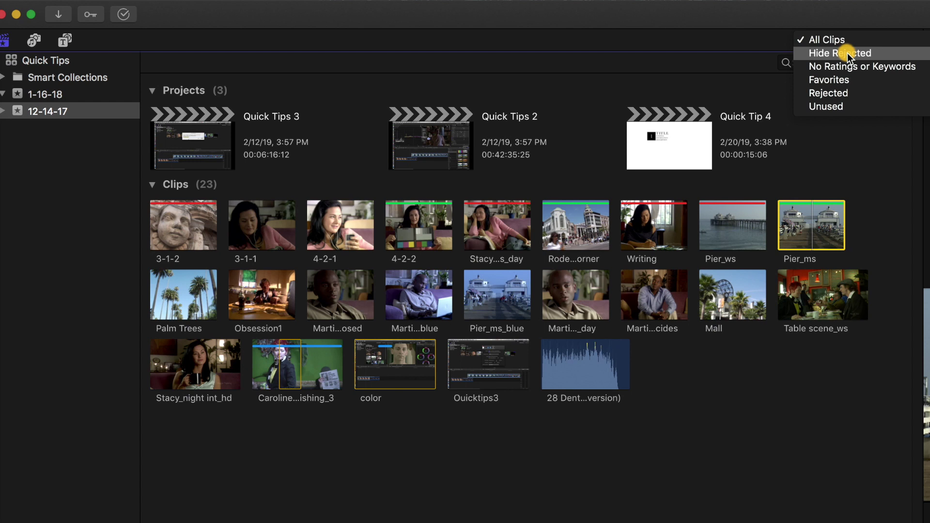
click(847, 53)
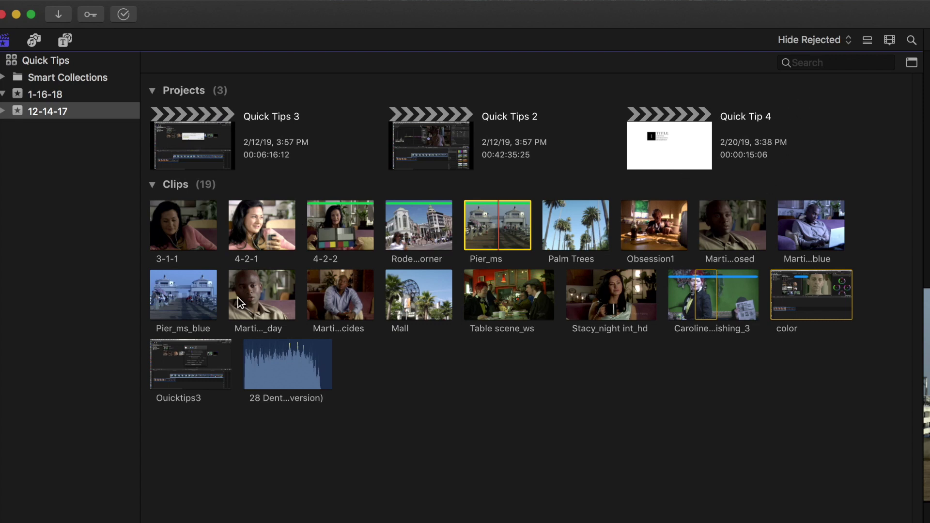
click(850, 41)
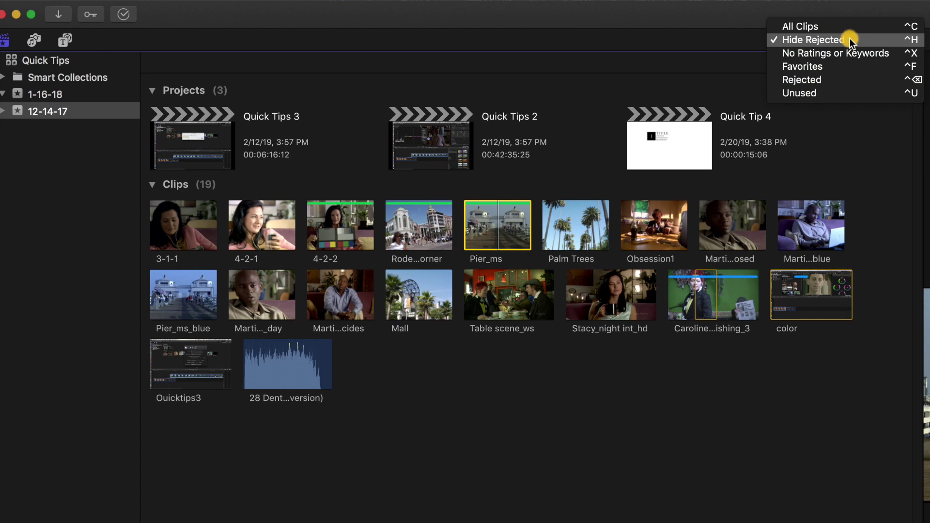
click(845, 64)
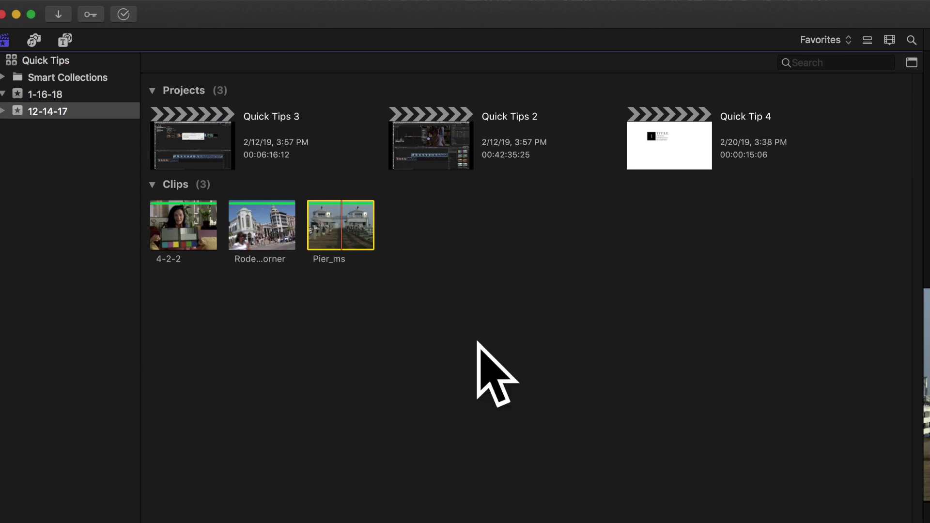
click(851, 43)
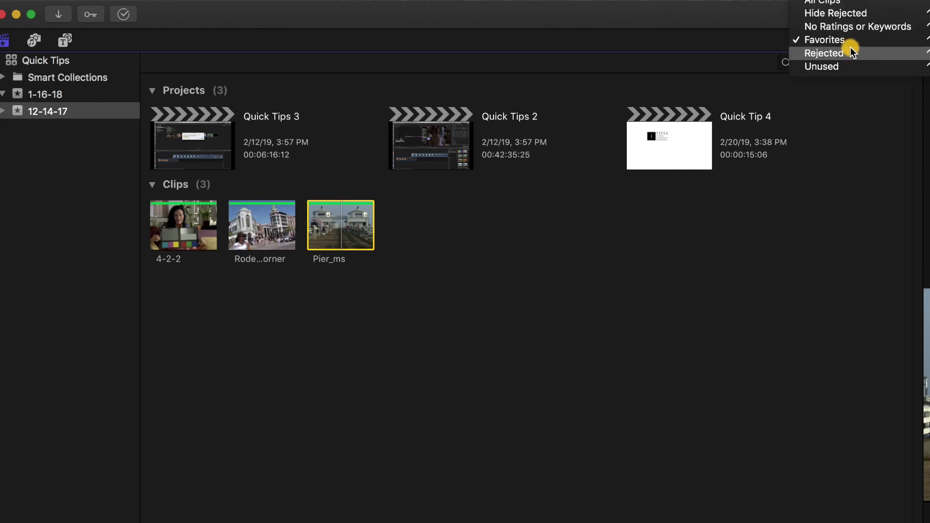
click(850, 47)
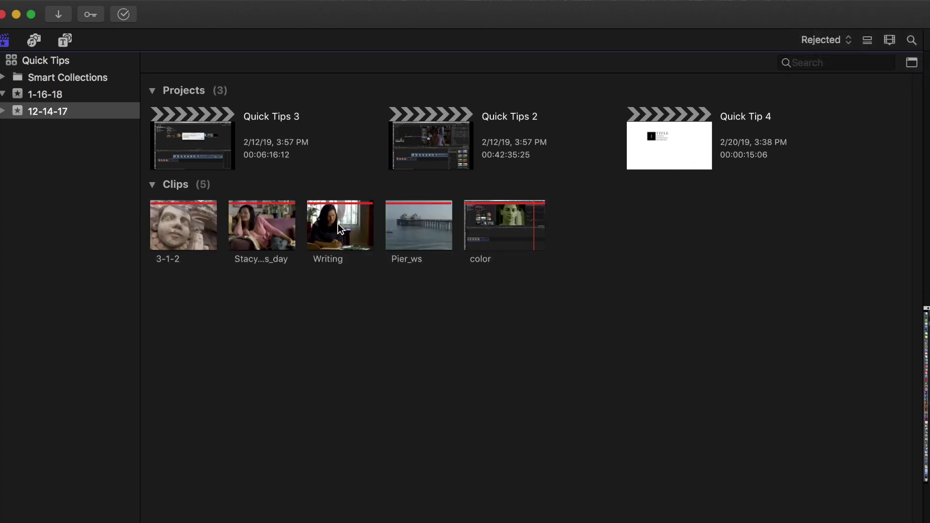
Remove the rejected rating from Stacy_ms_day and set the browser filter back to All Clips.
click(260, 224)
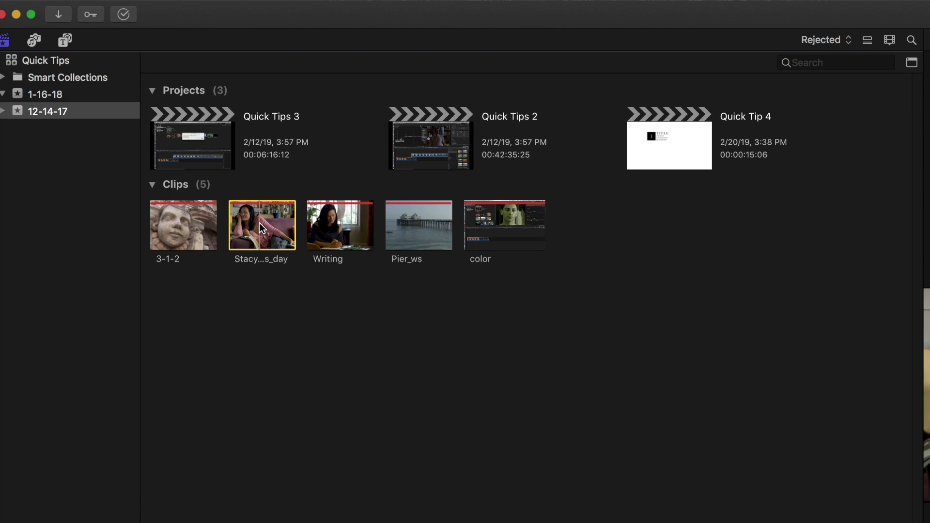
key(u)
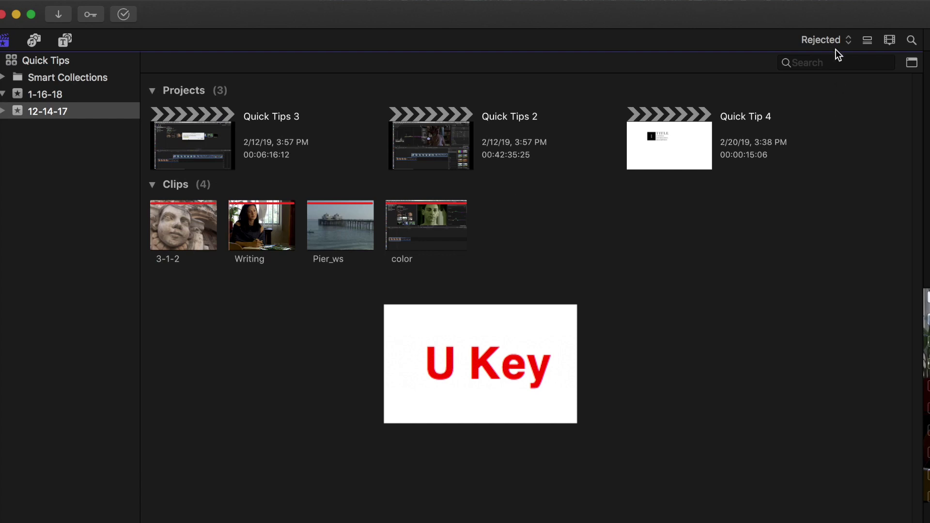
click(849, 41)
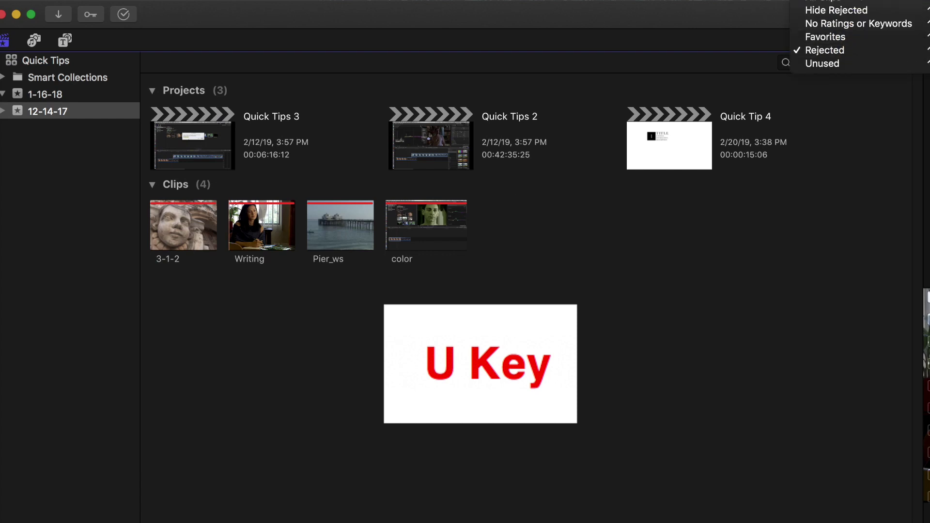
click(858, 3)
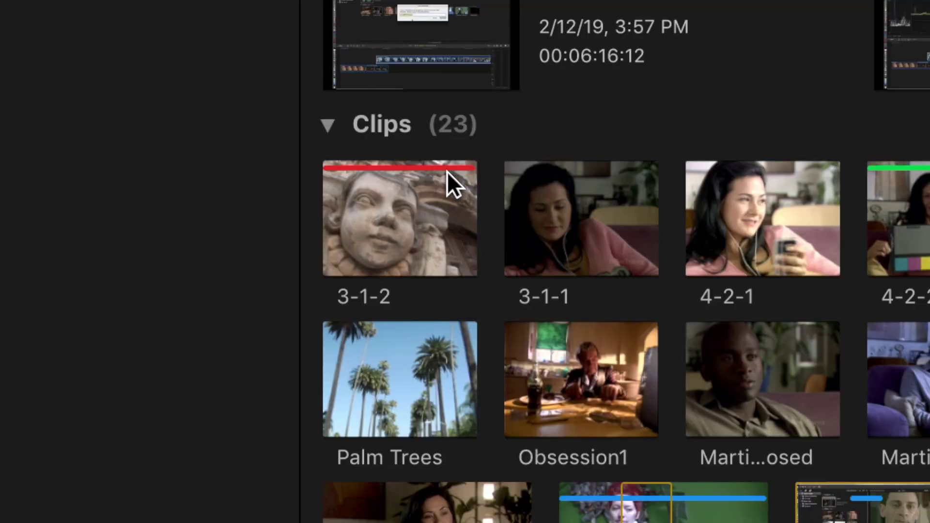
Clear the rejected rating from clip 3-1-2 and mark it as a favorite instead.
click(408, 225)
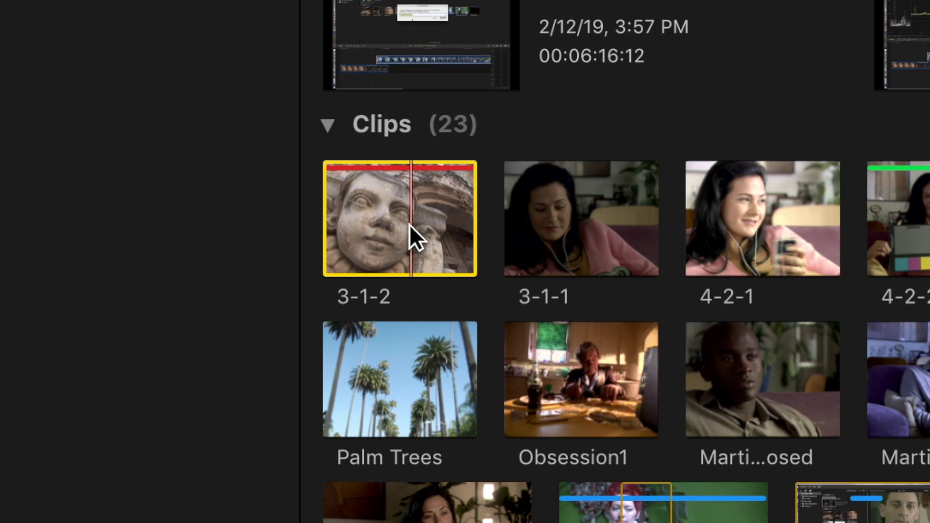
key(u)
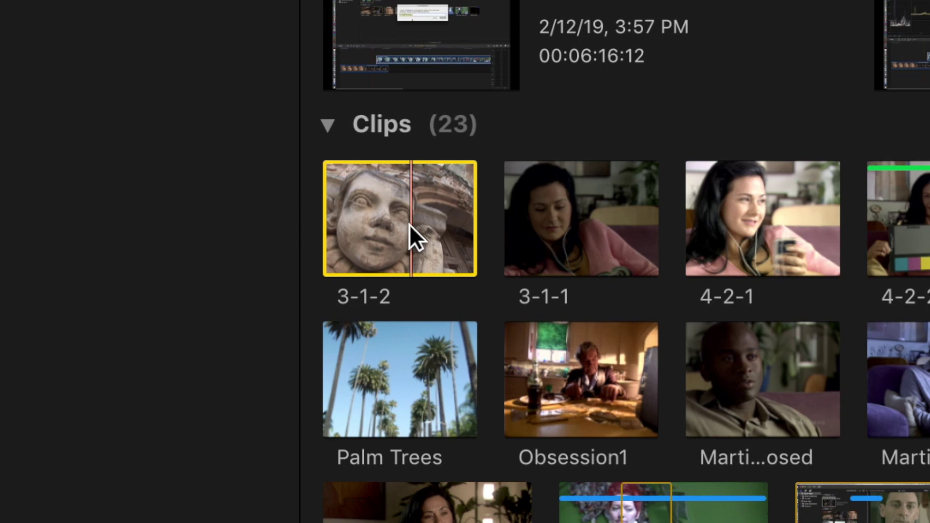
key(f)
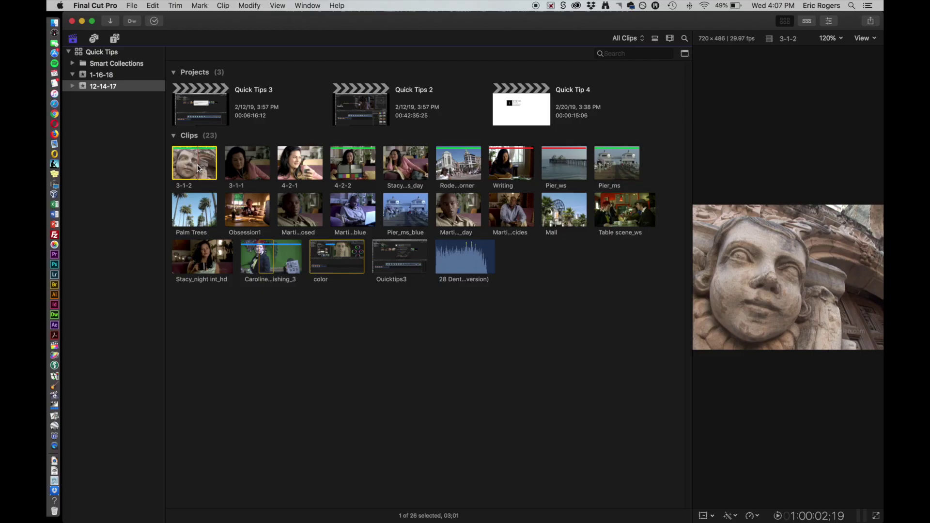
Filter the browser to show only unused clips and select Stacy_ms_day.
click(641, 39)
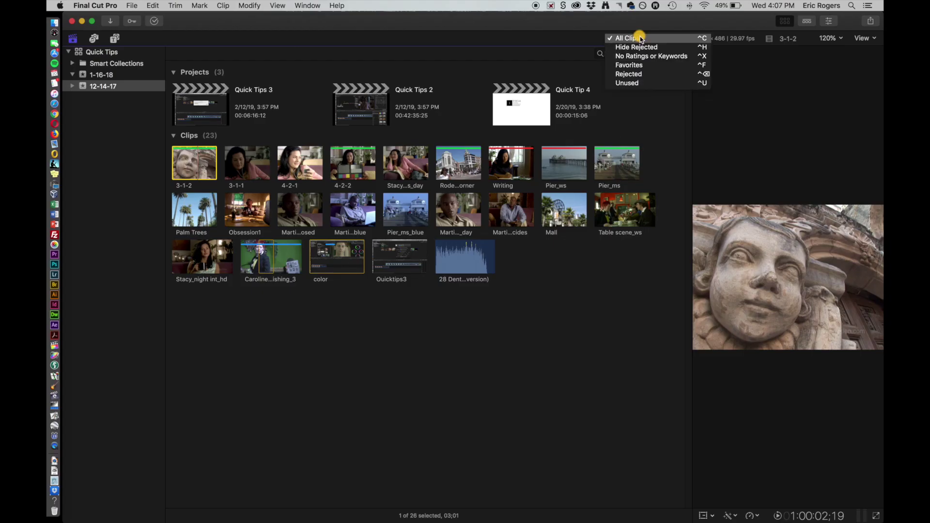
click(649, 85)
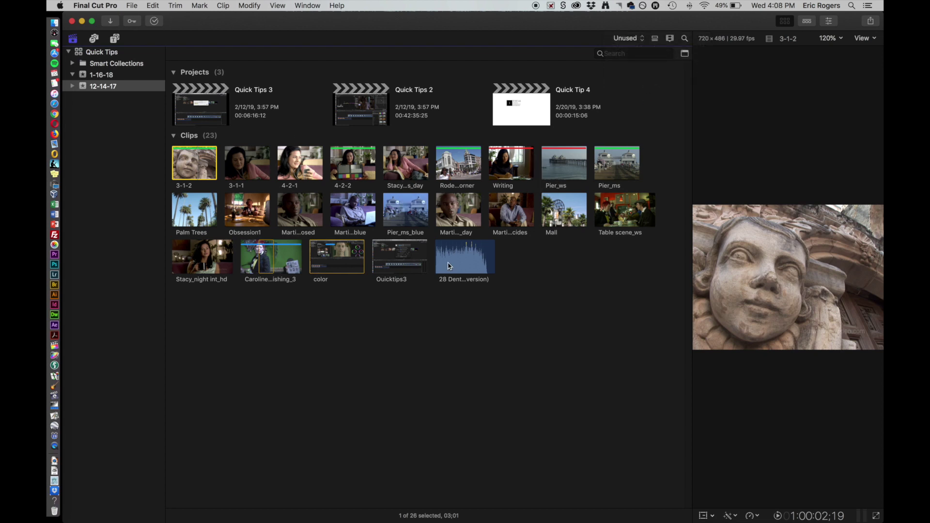
click(643, 39)
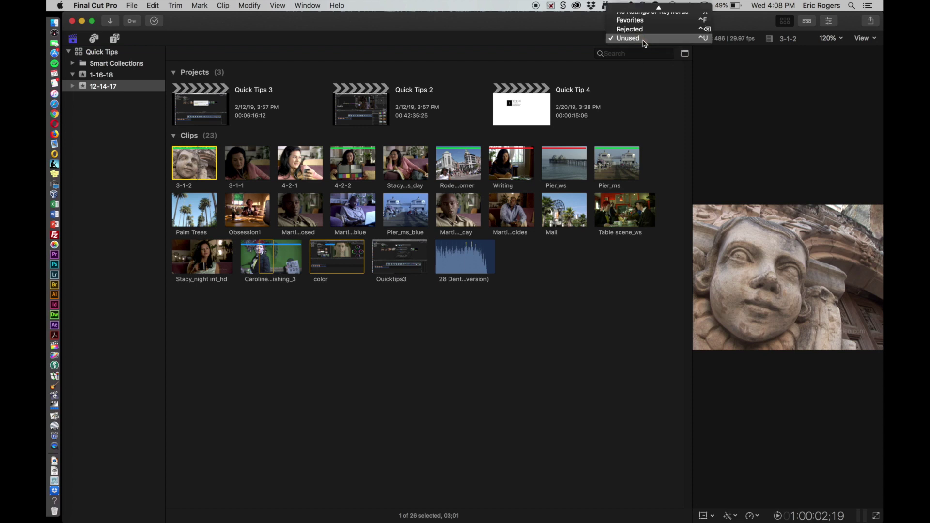
click(644, 39)
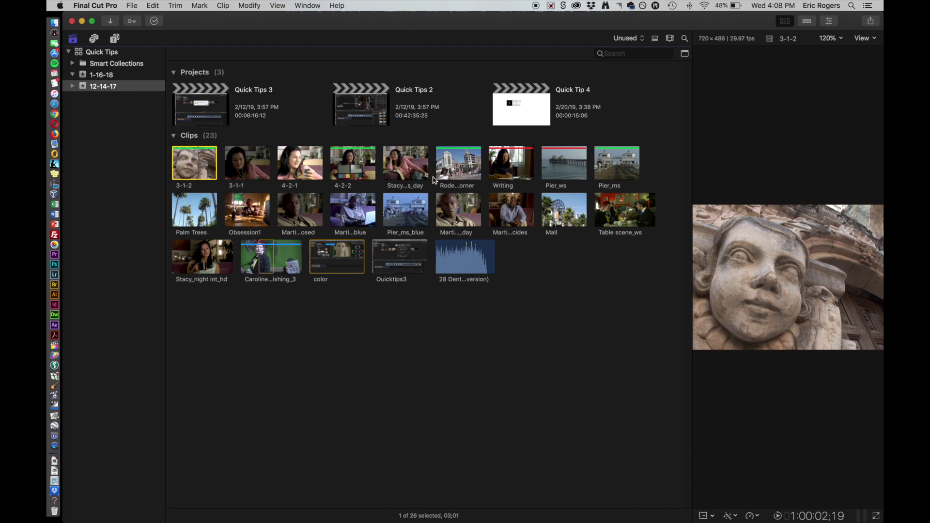
click(408, 169)
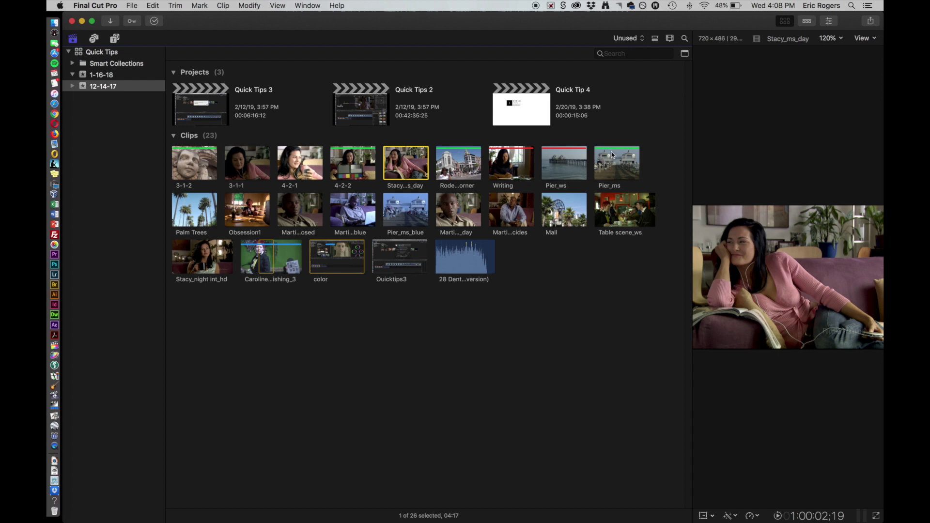
Set the browser filmstrips to one thumbnail per 1s of footage and make the clip height slightly larger.
click(671, 41)
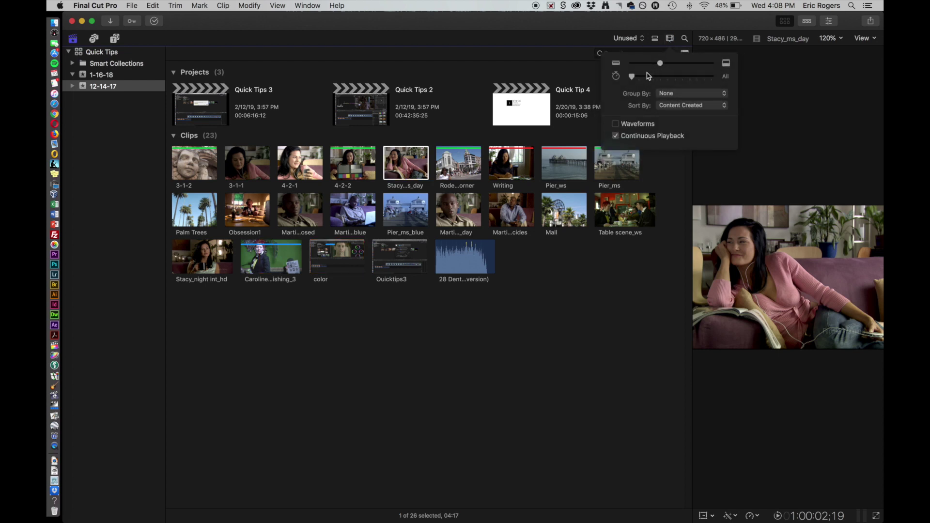
drag(632, 76, 704, 82)
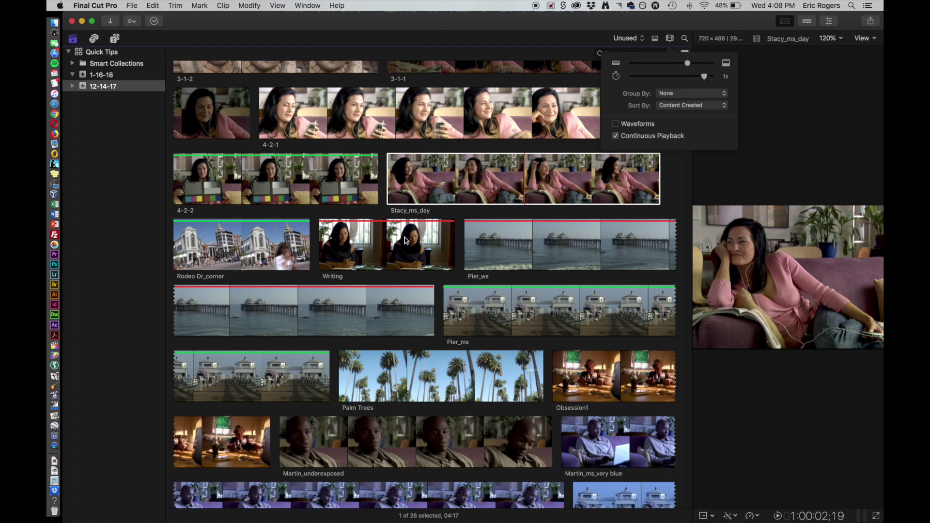
scroll(406, 237, up, 5)
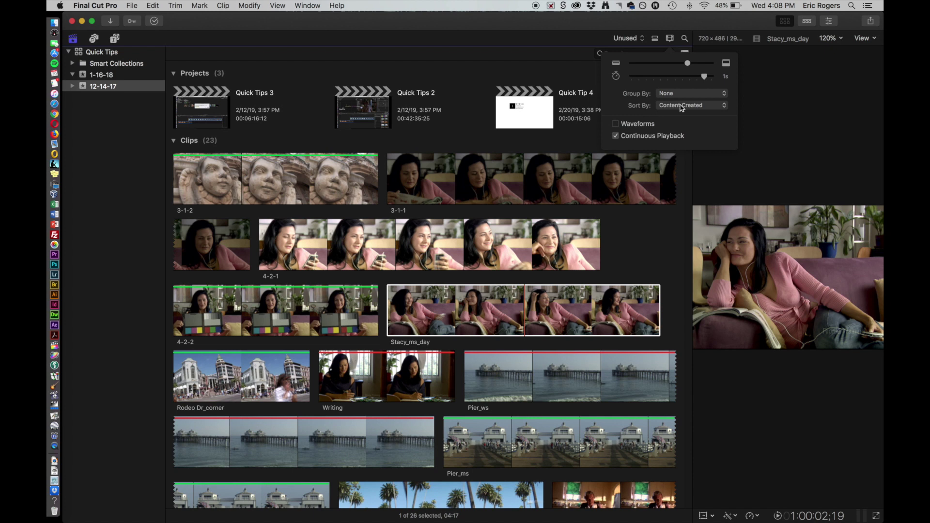
click(705, 77)
drag(707, 79, 693, 82)
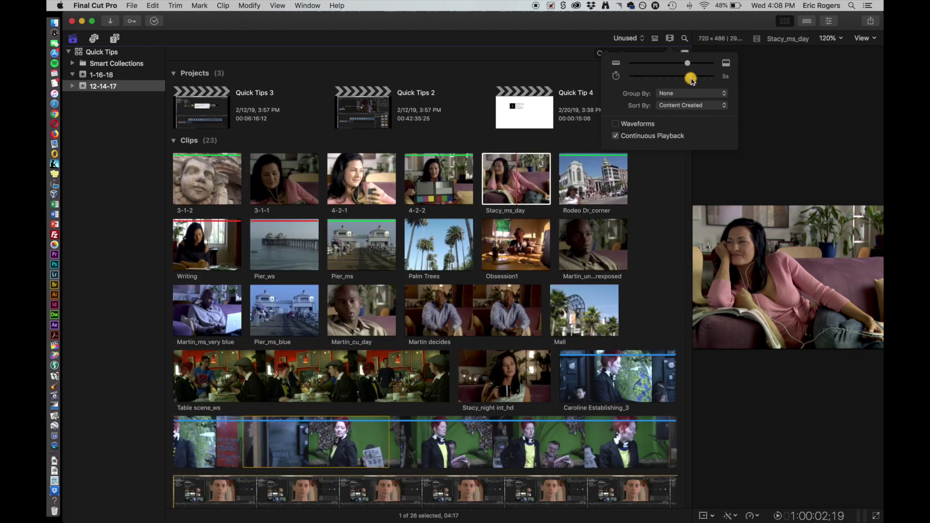
drag(691, 64, 704, 77)
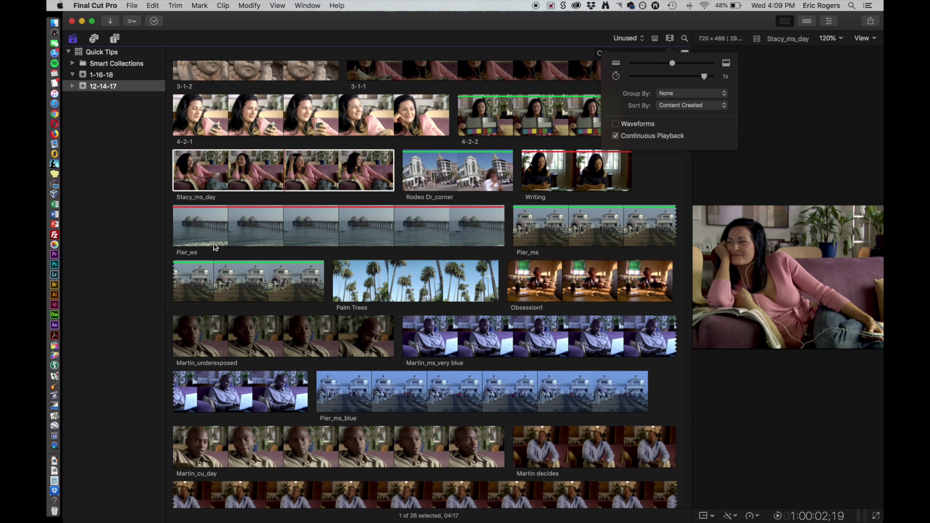
Select a range of about 17 frames near the start of Pier_ws and mark it as a favorite.
click(241, 221)
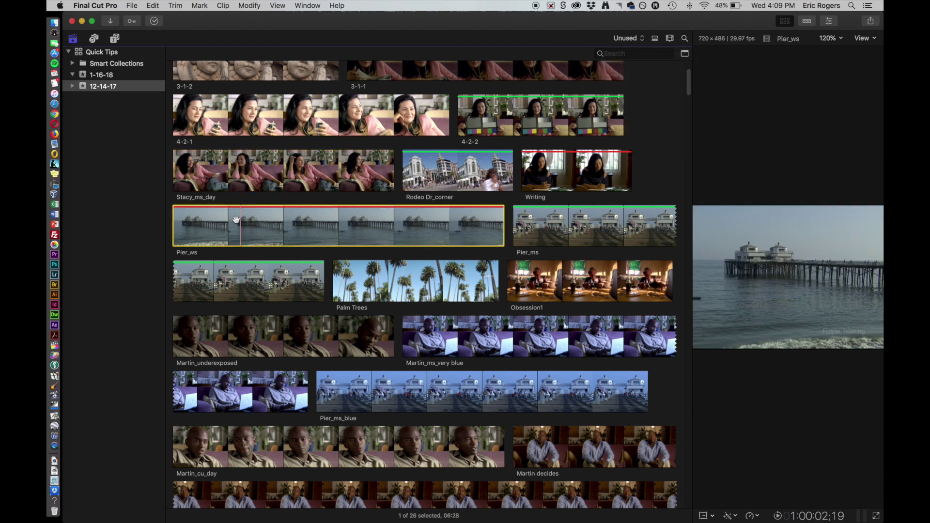
drag(173, 219, 197, 219)
drag(504, 224, 224, 223)
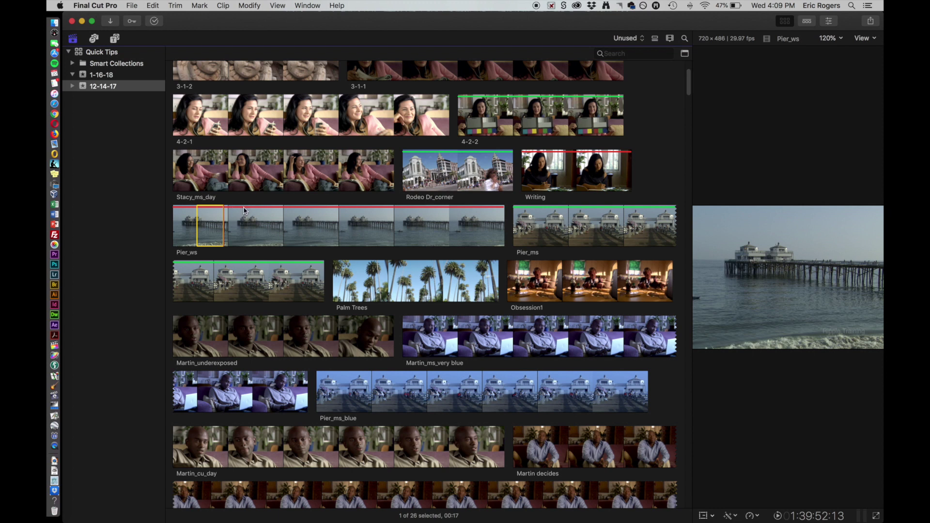
key(f)
Shift the 17-frame range to around the middle of Pier_ws and mark that section as a favorite.
click(307, 221)
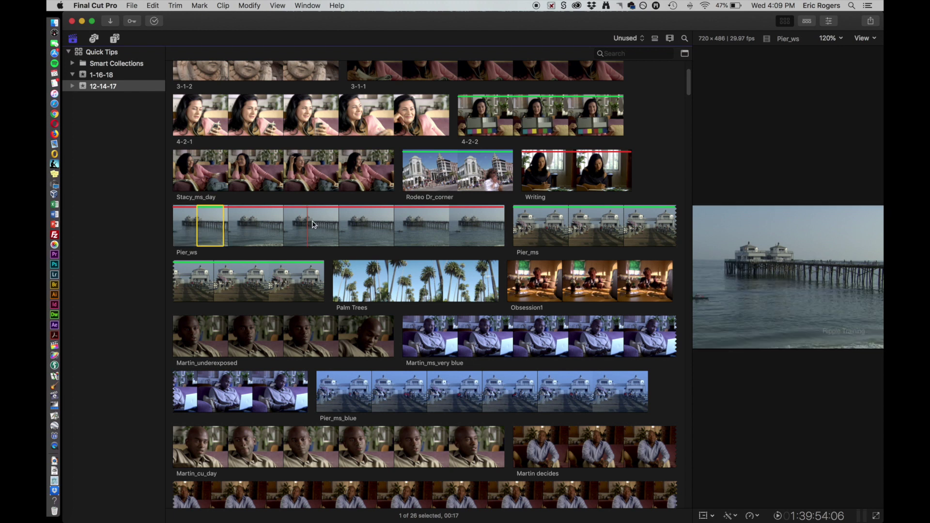
drag(223, 226, 348, 226)
drag(197, 226, 318, 226)
key(f)
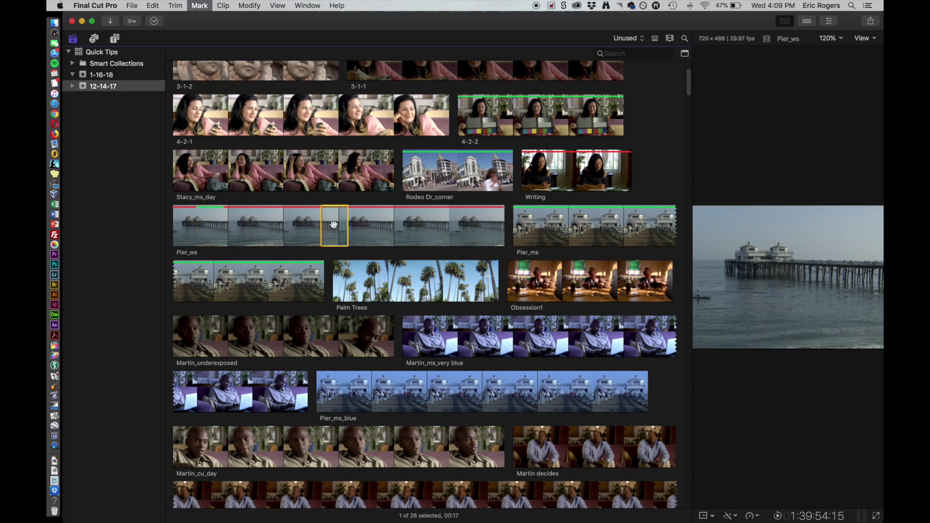
Select a range of about 21 frames in the last third of Pier_ws and mark it as a favorite.
key(i)
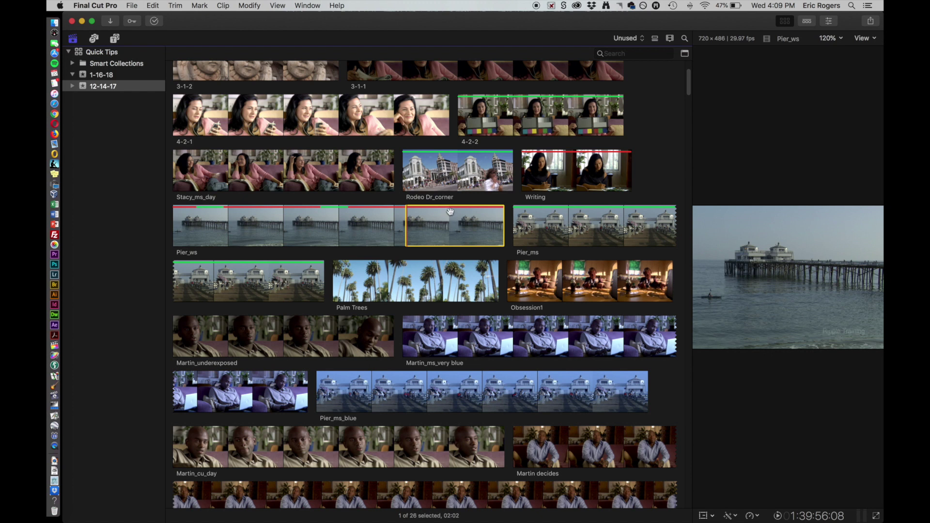
drag(504, 219, 439, 219)
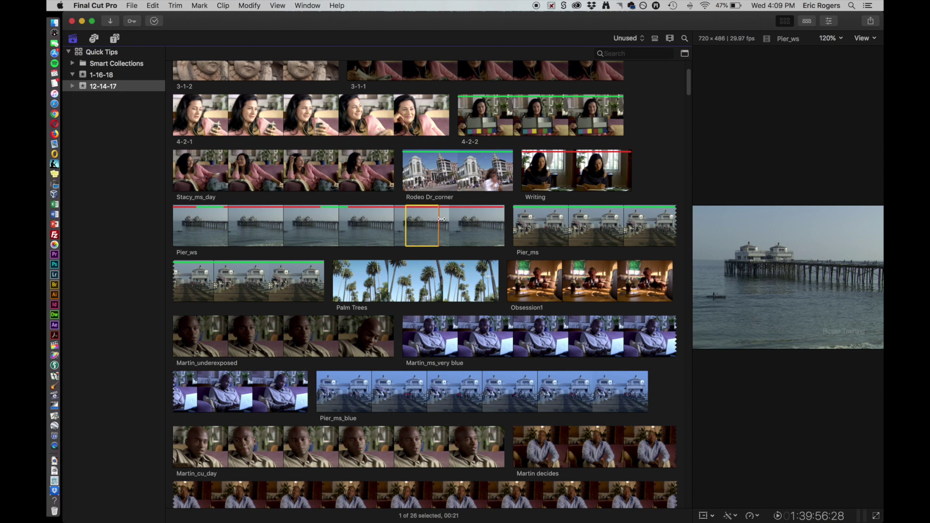
key(f)
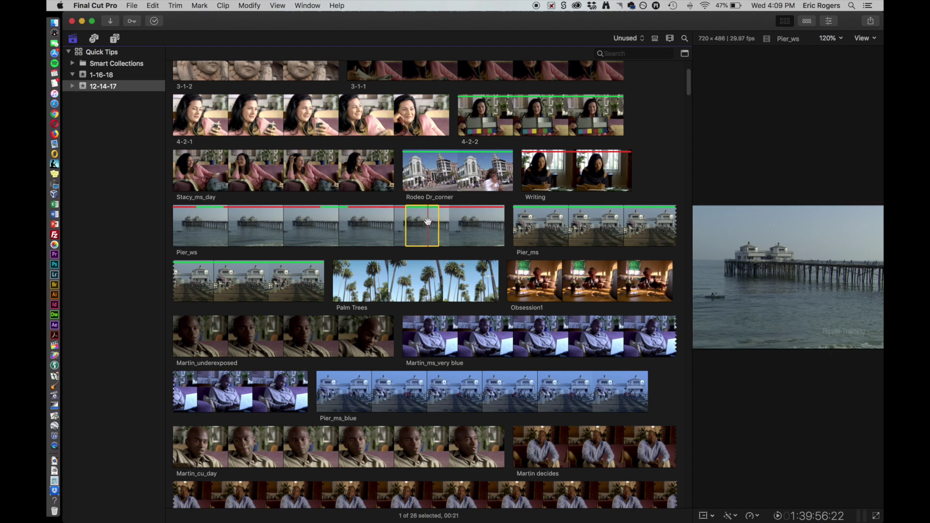
Filter the browser to show only favorites and return it to showing all clips.
click(643, 39)
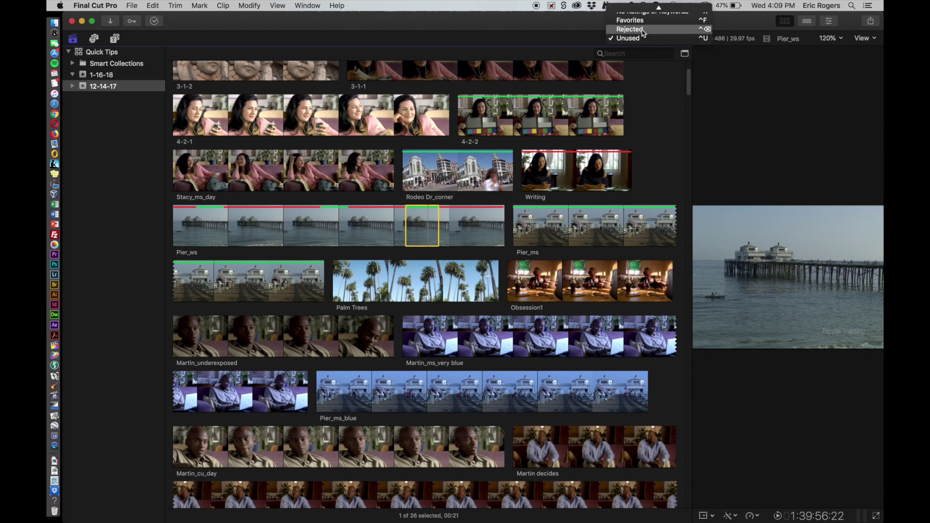
click(632, 20)
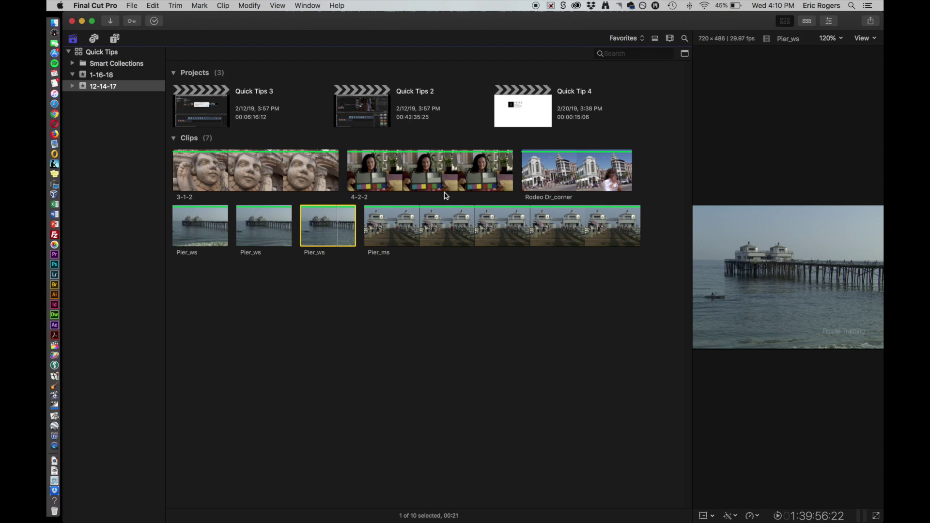
click(638, 39)
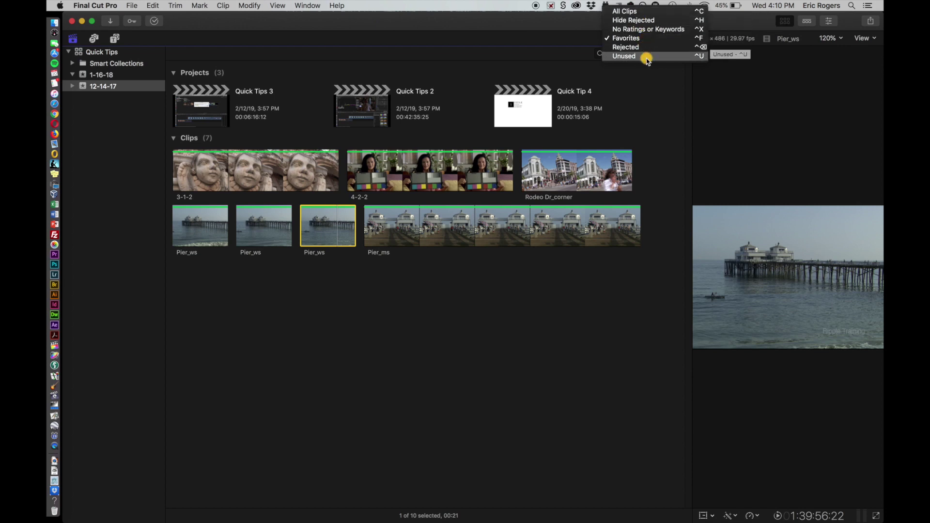
click(641, 11)
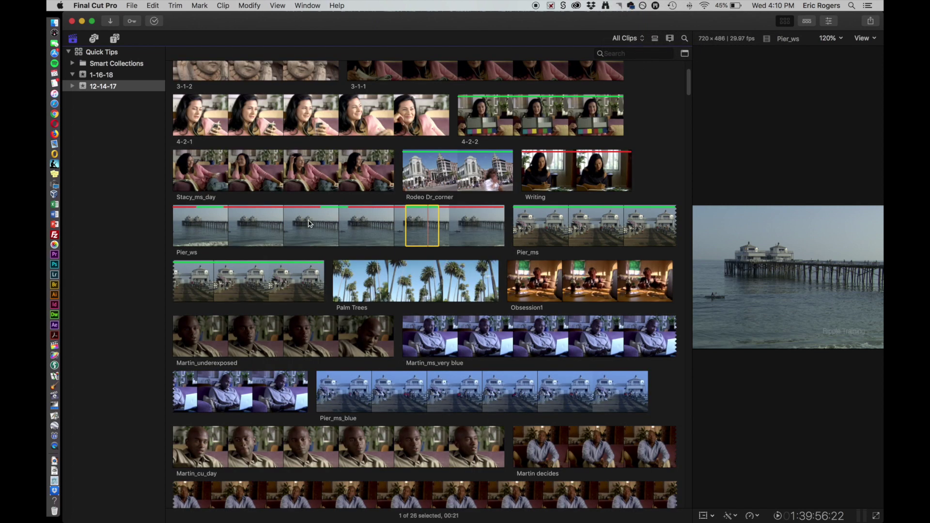
scroll(507, 221, up, 5)
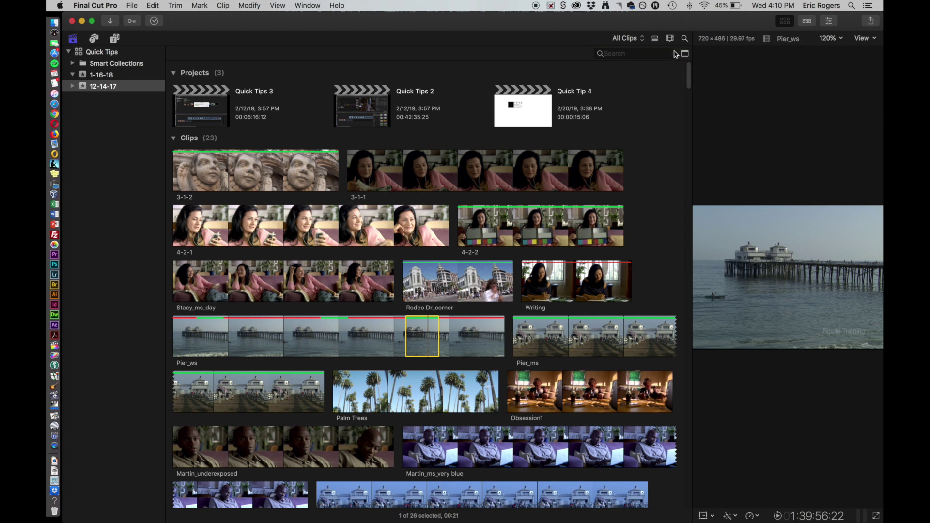
Filter the browser to hide rejected footage and switch the filter to Favorites.
click(642, 41)
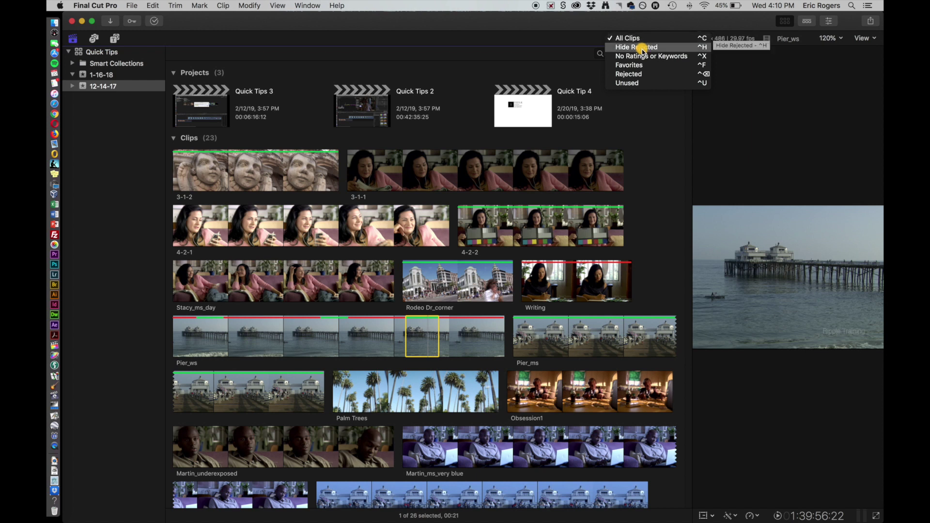
click(643, 48)
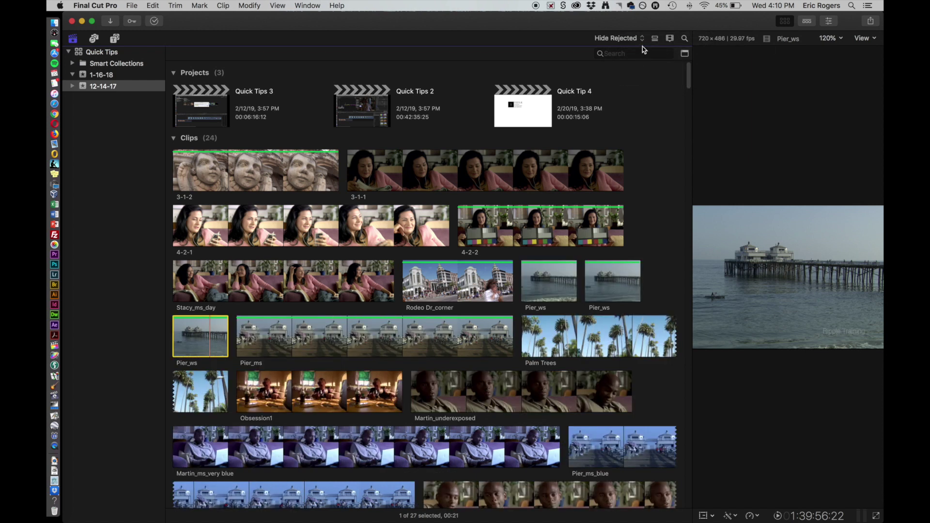
click(642, 38)
click(642, 56)
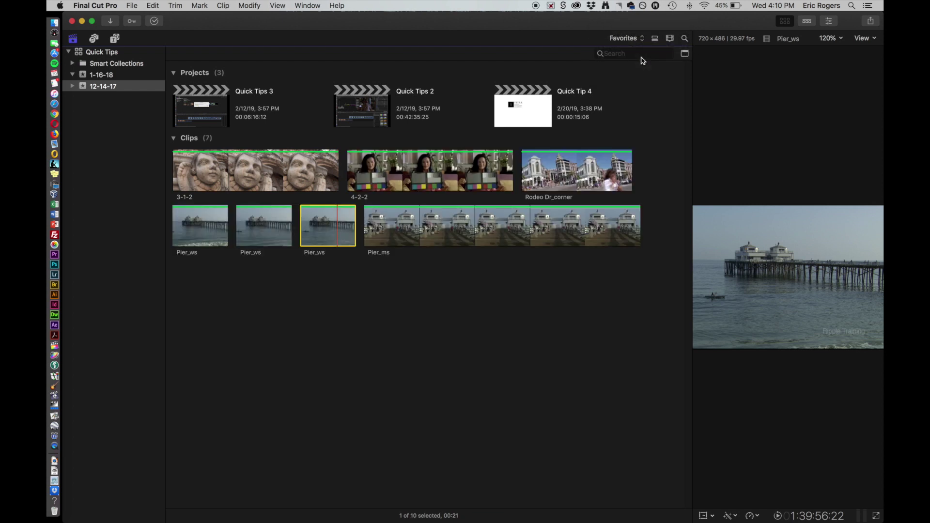